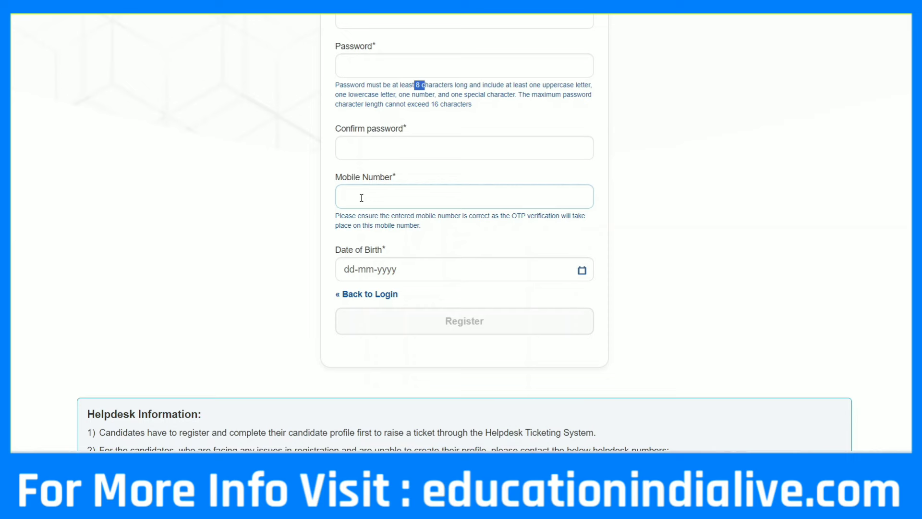
scroll(361, 212, "down", 2)
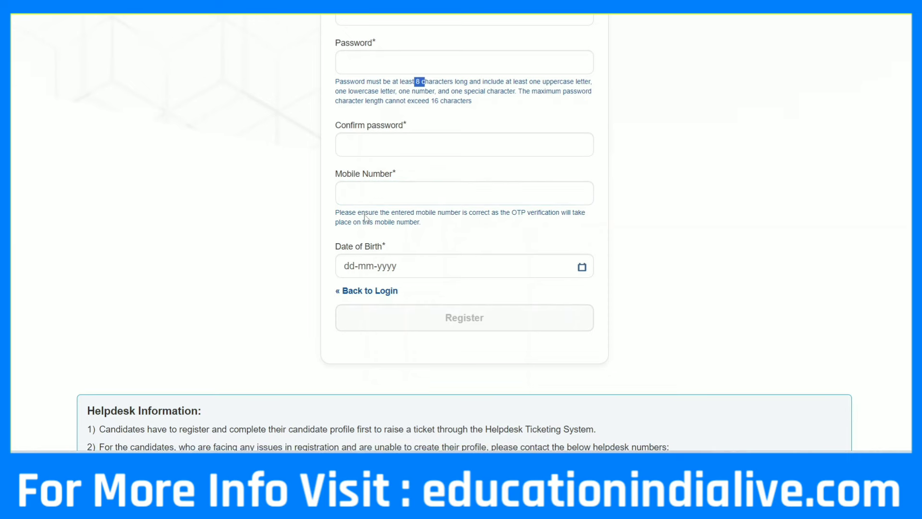
left_click(372, 217)
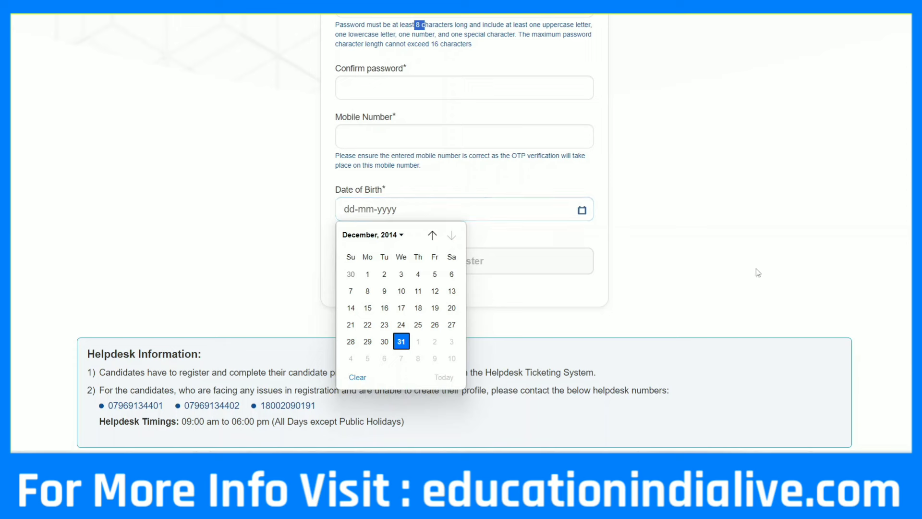
left_click(678, 275)
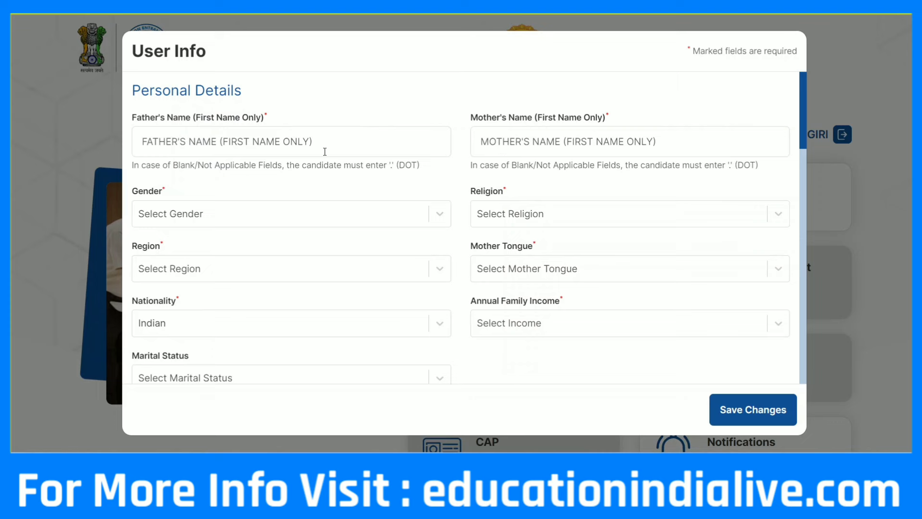
Fill in the personal details with gender Male, religion Hindu and region Urban
scroll(312, 150, "down", 1)
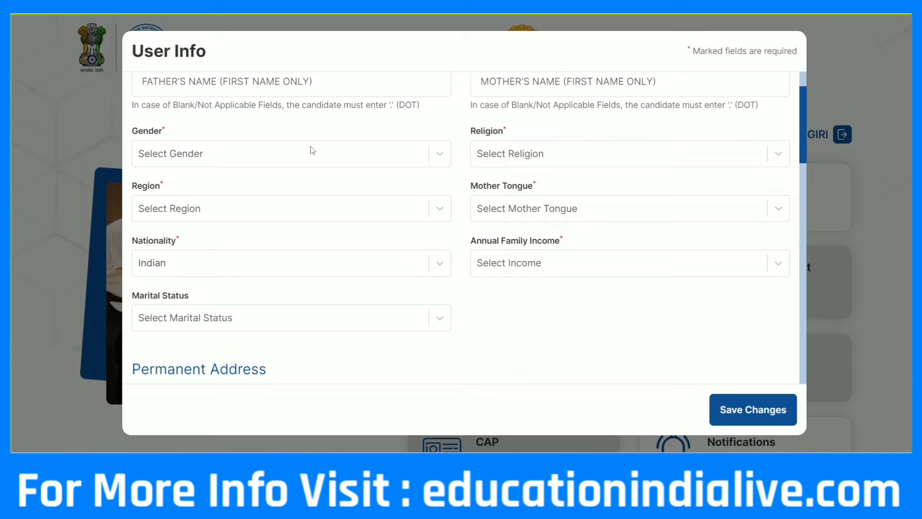
left_click(437, 156)
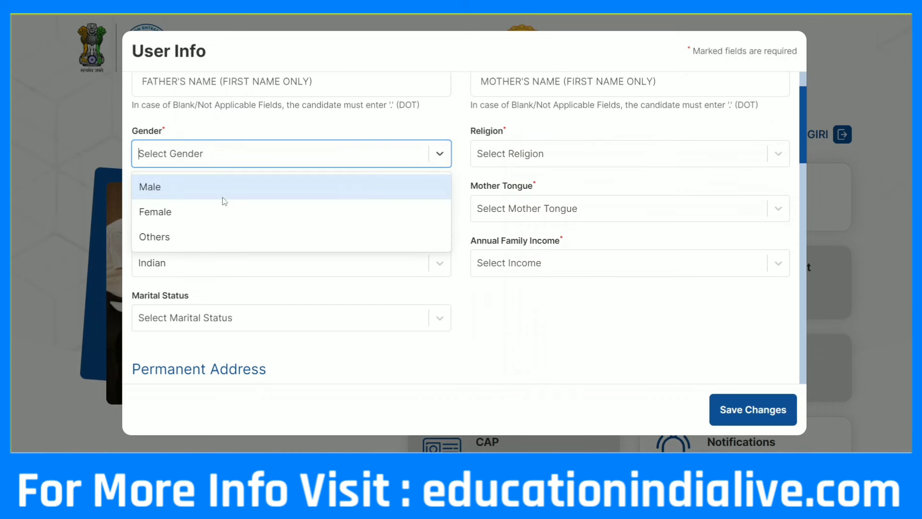
left_click(179, 186)
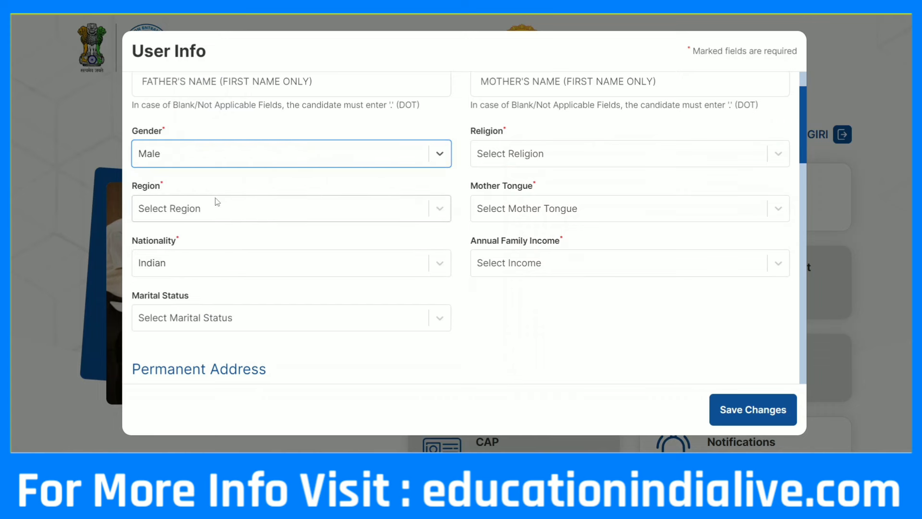
left_click(522, 158)
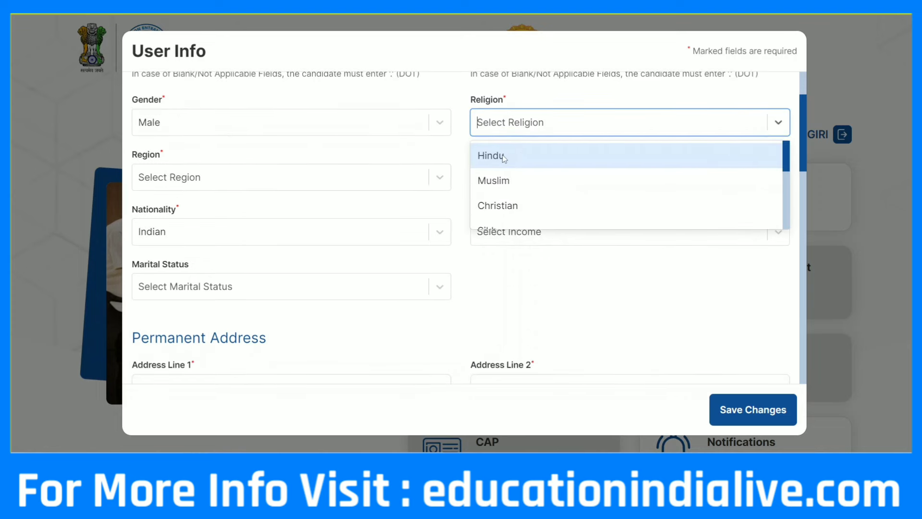
left_click(502, 155)
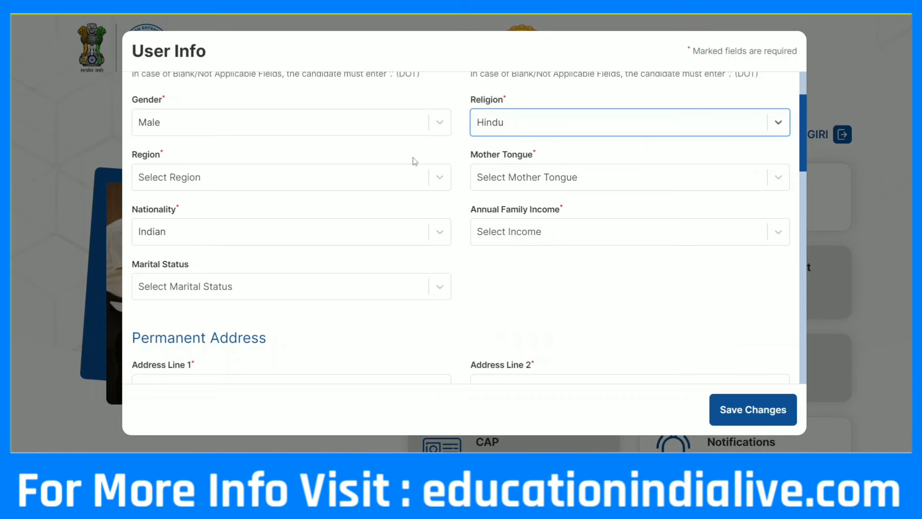
left_click(337, 182)
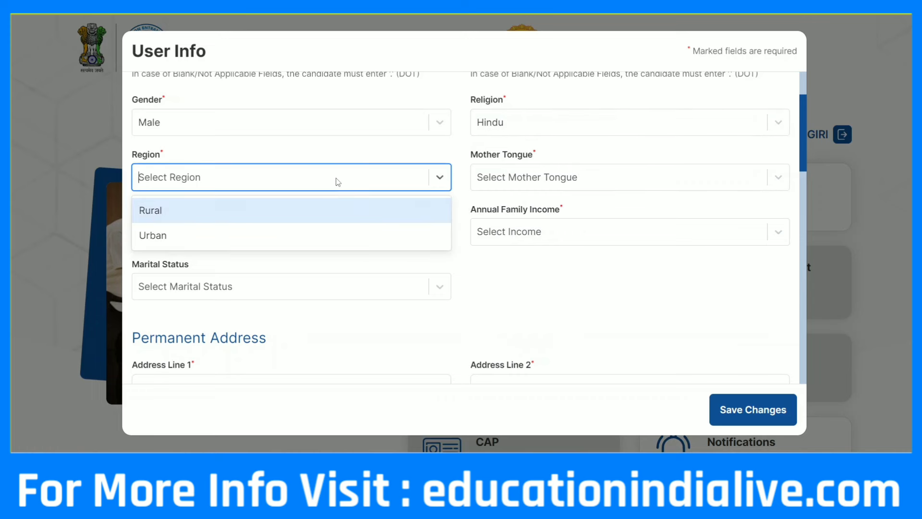
left_click(169, 237)
Set the mother tongue in the personal details to Marathi
left_click(536, 179)
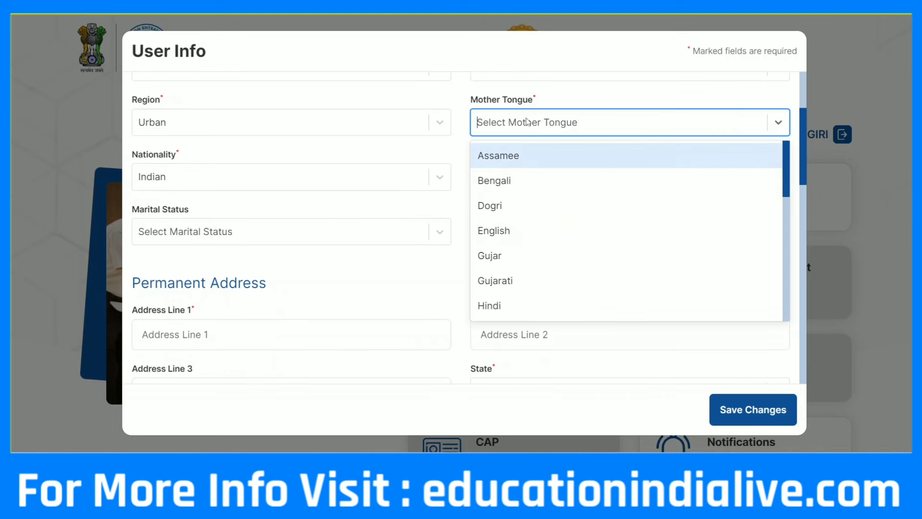
type("ma")
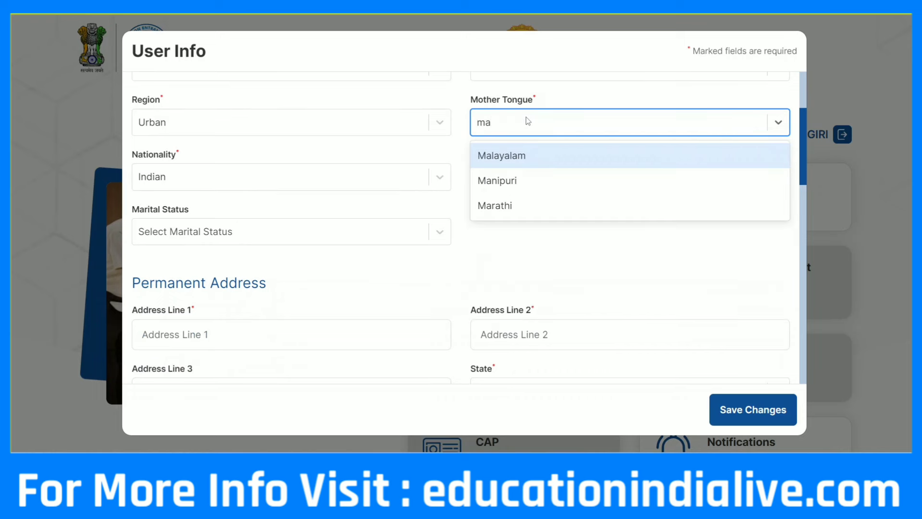
left_click(482, 217)
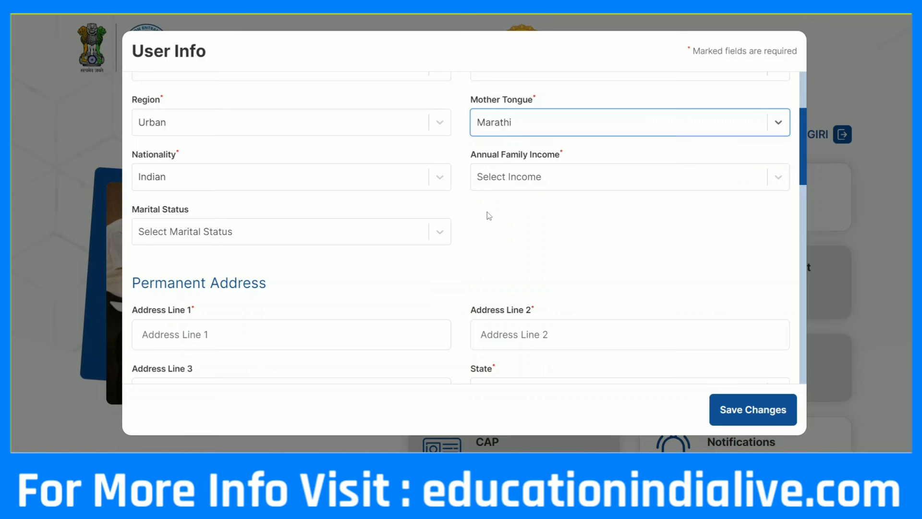
Change the mother tongue in the personal details to Hindi
left_click(553, 124)
type("hi")
key("Return")
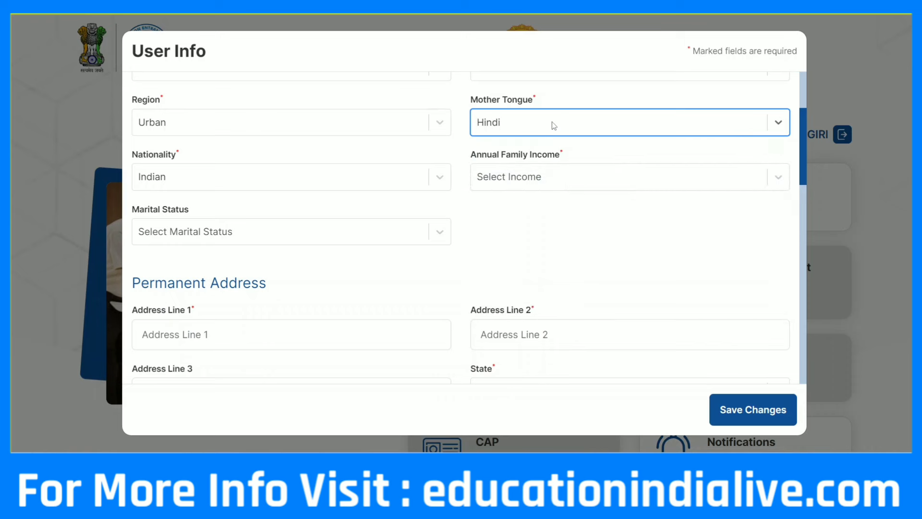
Set the annual family income to 2,50,001 - 3,00,000 and the marital status to UnMarried
left_click(529, 181)
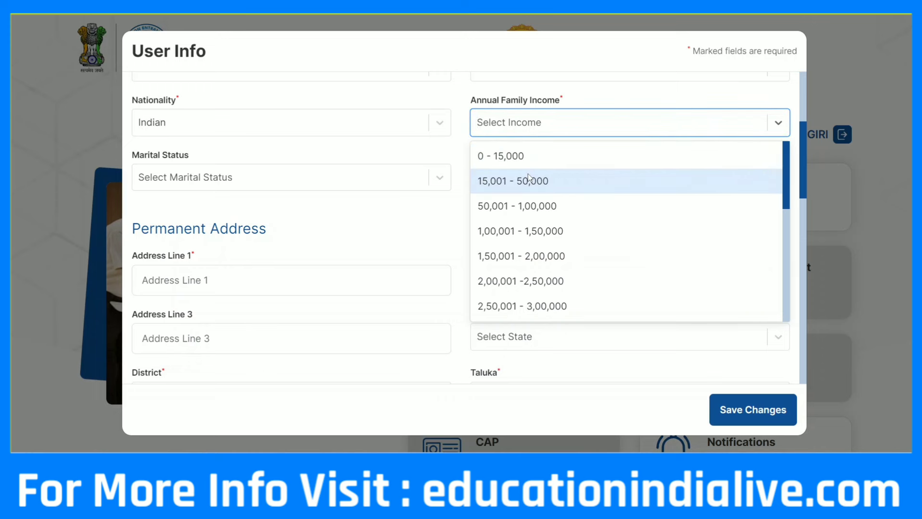
left_click(542, 306)
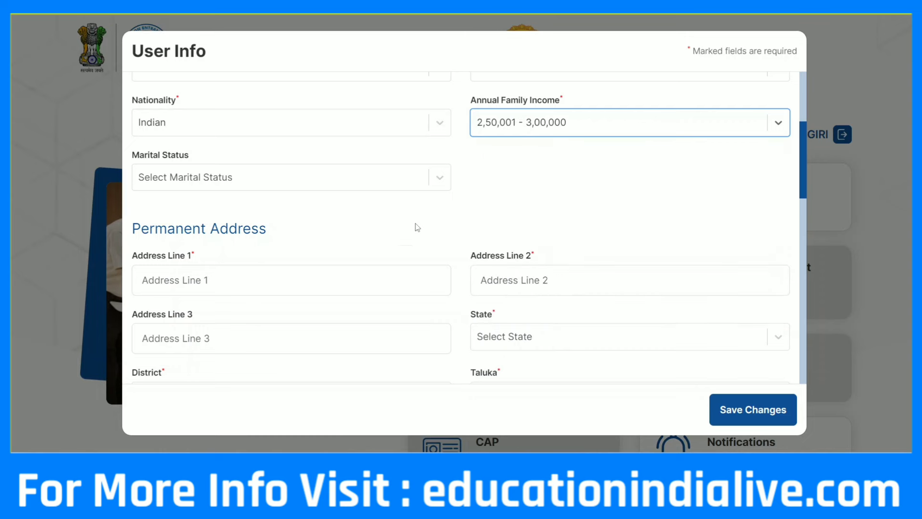
left_click(258, 177)
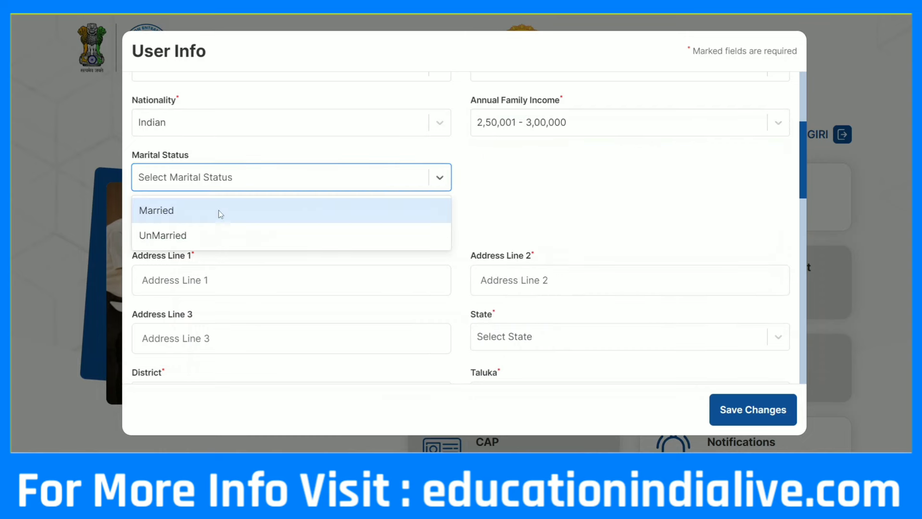
left_click(179, 235)
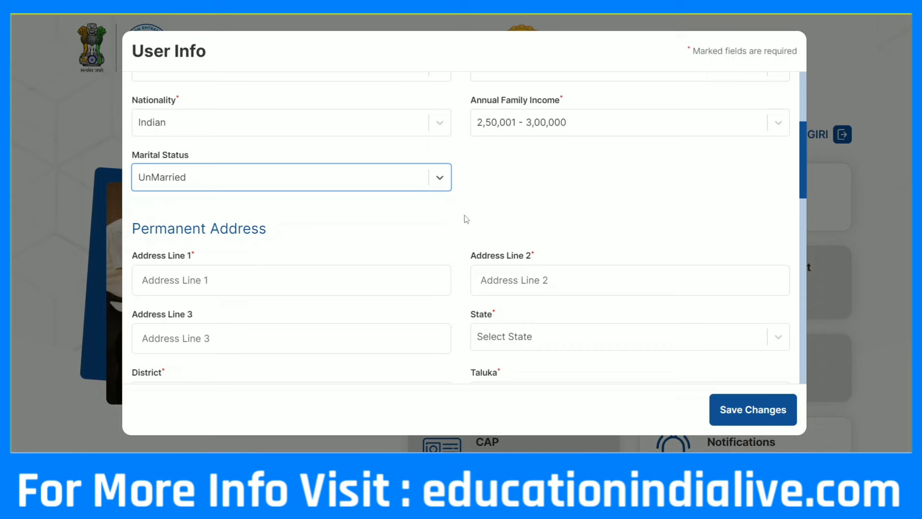
Set the permanent address state to Maharashtra and the district to Ahmednagar
scroll(459, 214, "down", 3)
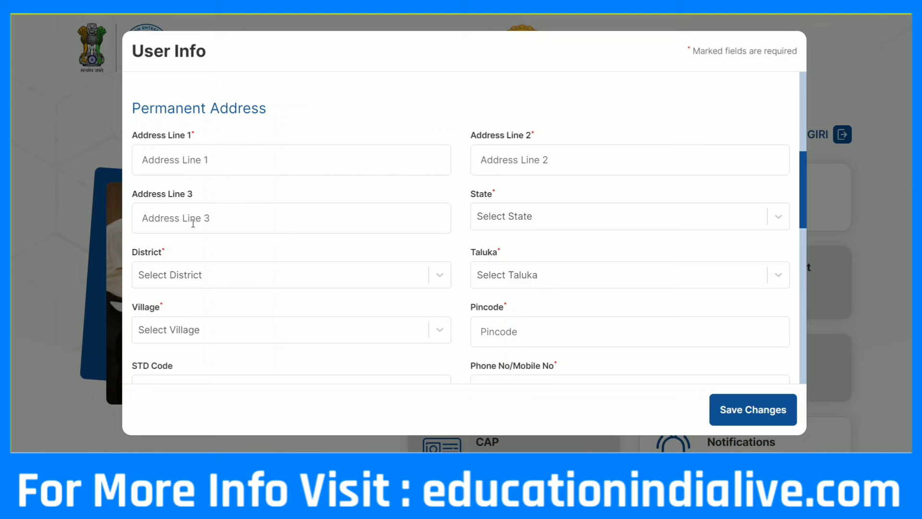
left_click(476, 222)
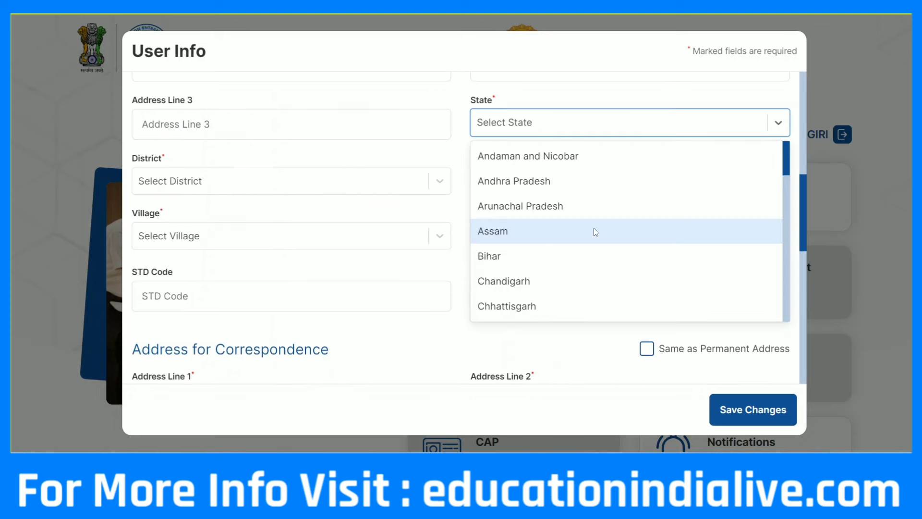
type("maha")
key("Return")
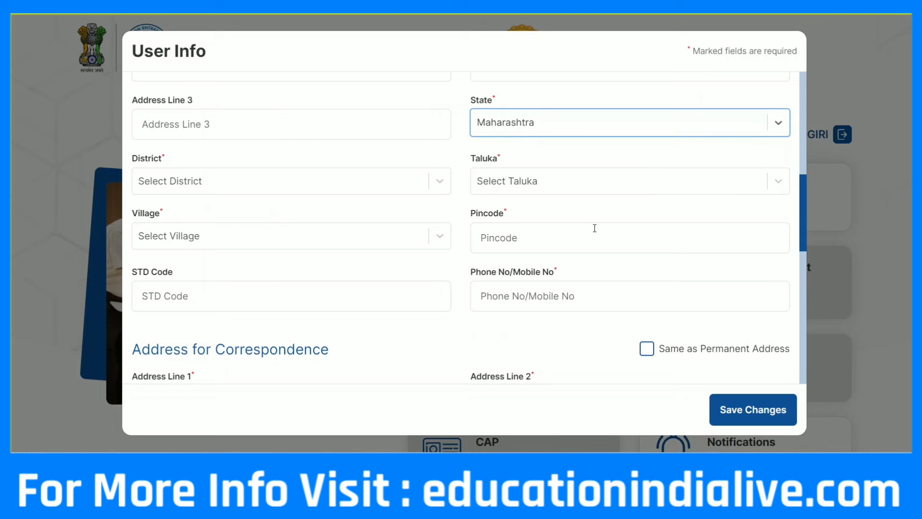
left_click(425, 190)
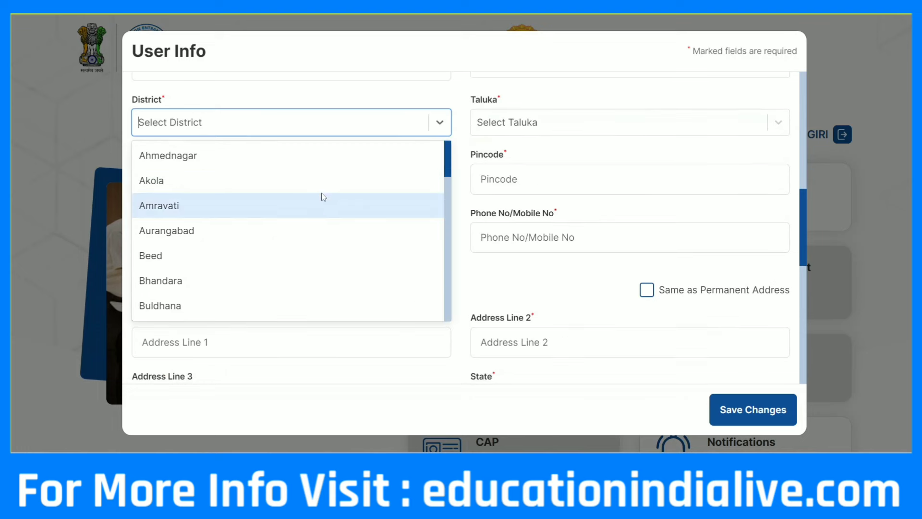
left_click(231, 165)
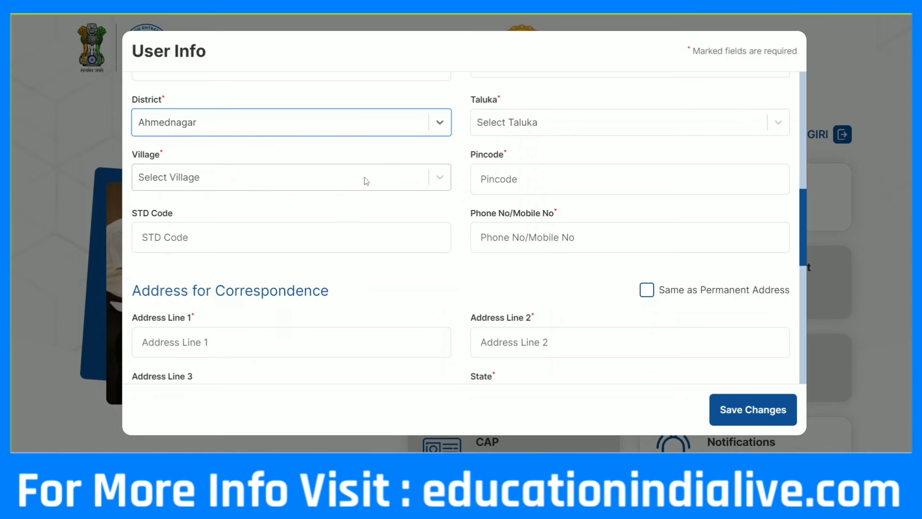
Set both the taluka and the village of the permanent address to Ahmednagar
left_click(494, 133)
left_click(508, 154)
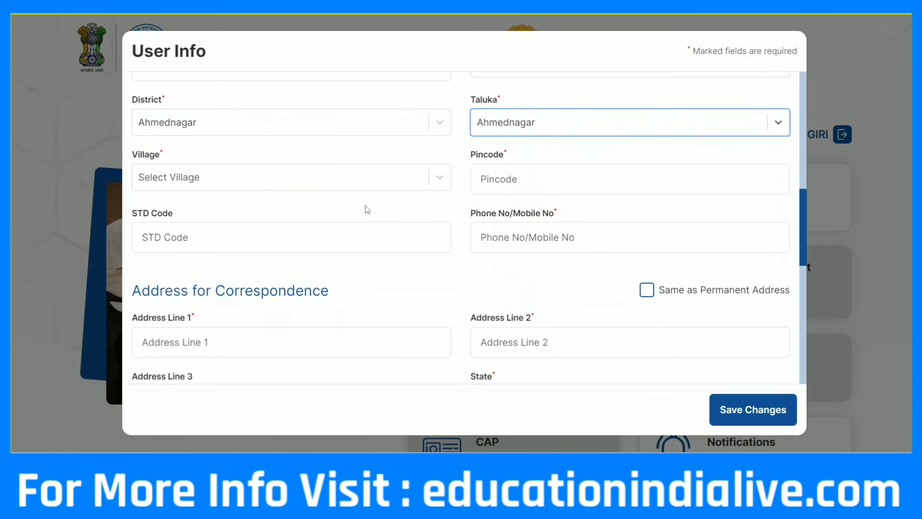
left_click(329, 184)
left_click(268, 207)
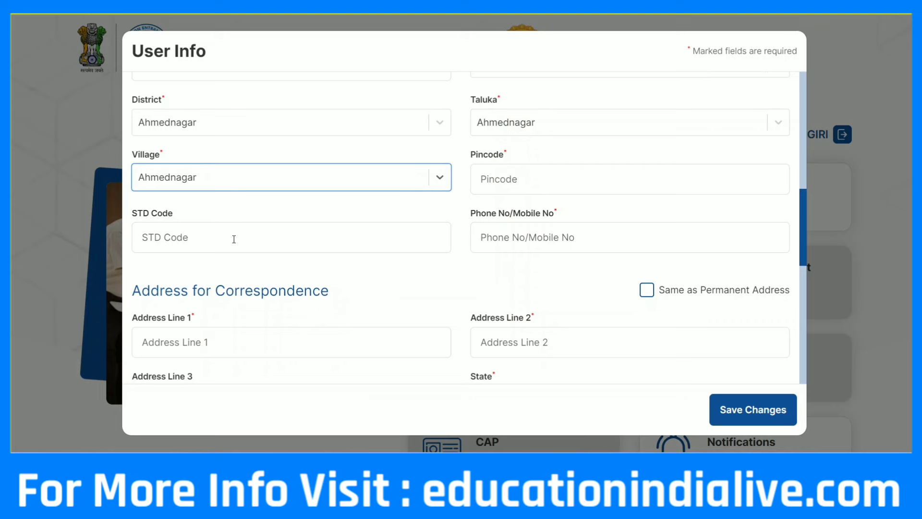
Mark the address for correspondence as the same as the permanent address
scroll(480, 211, "down", 1)
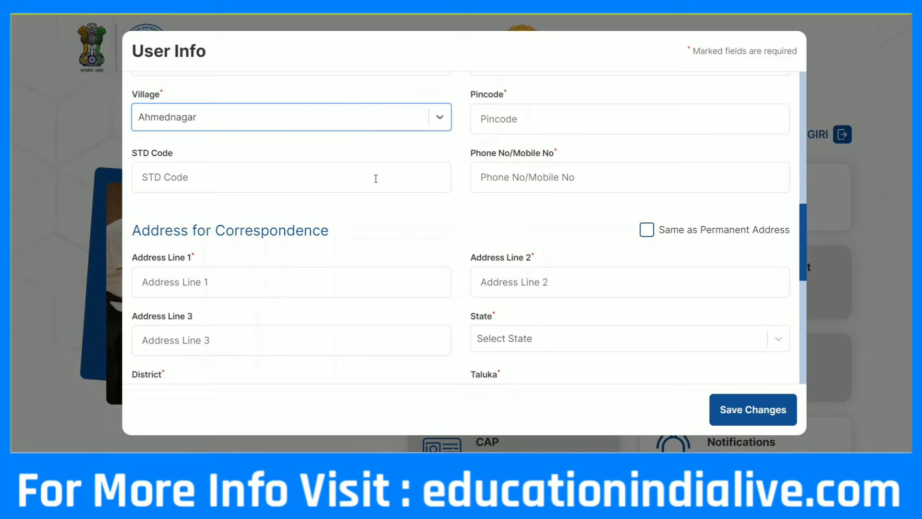
scroll(387, 247, "up", 3)
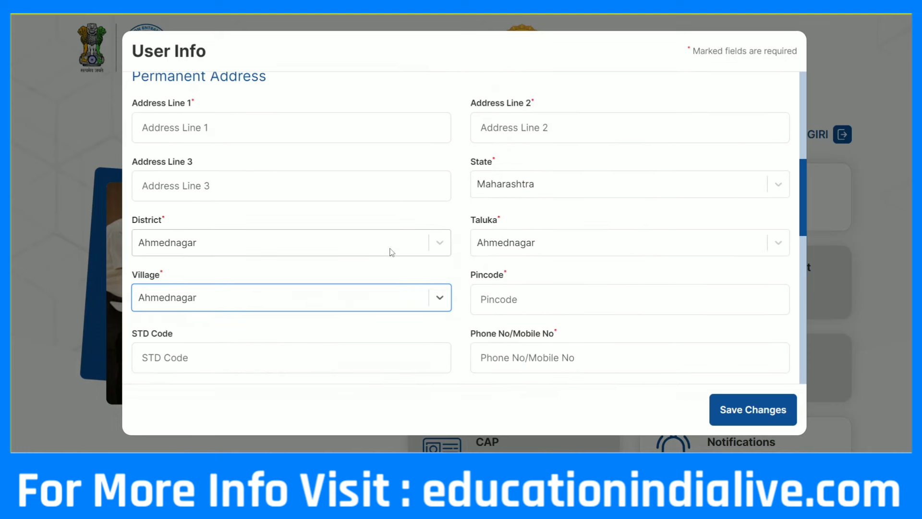
scroll(386, 249, "down", 4)
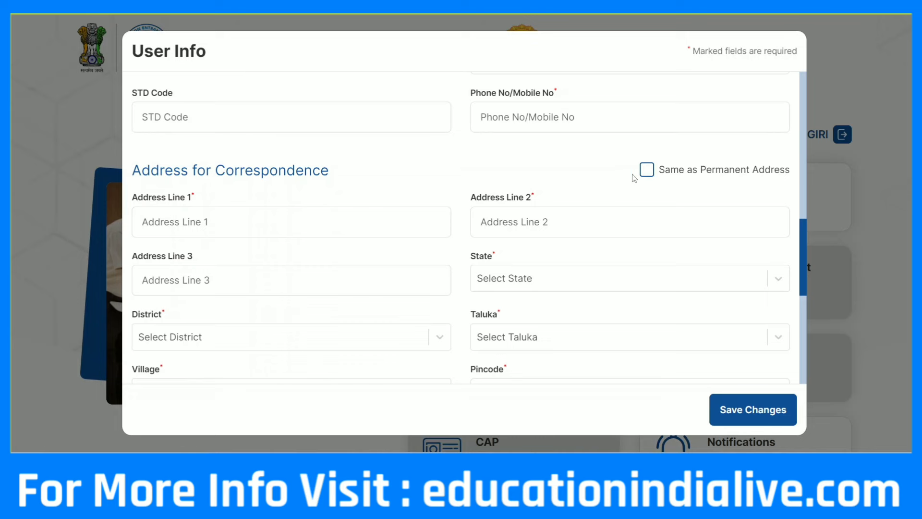
left_click(648, 172)
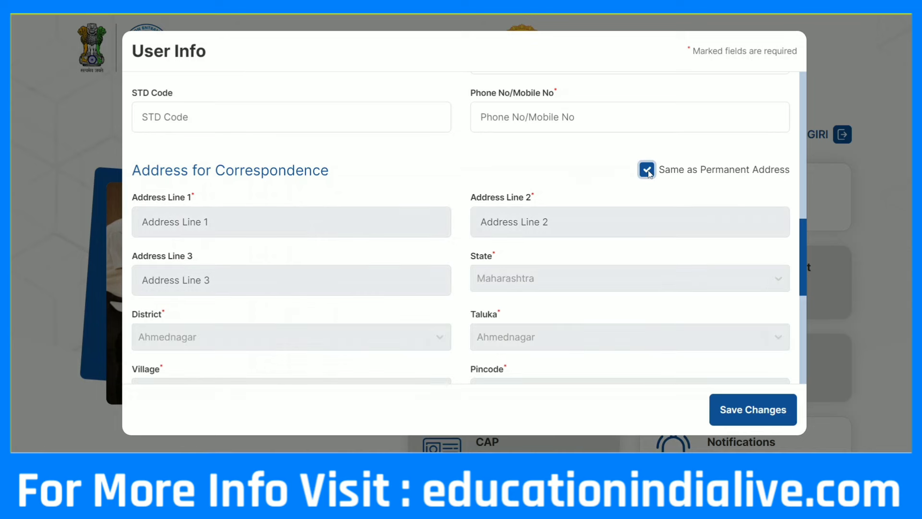
scroll(526, 194, "down", 3)
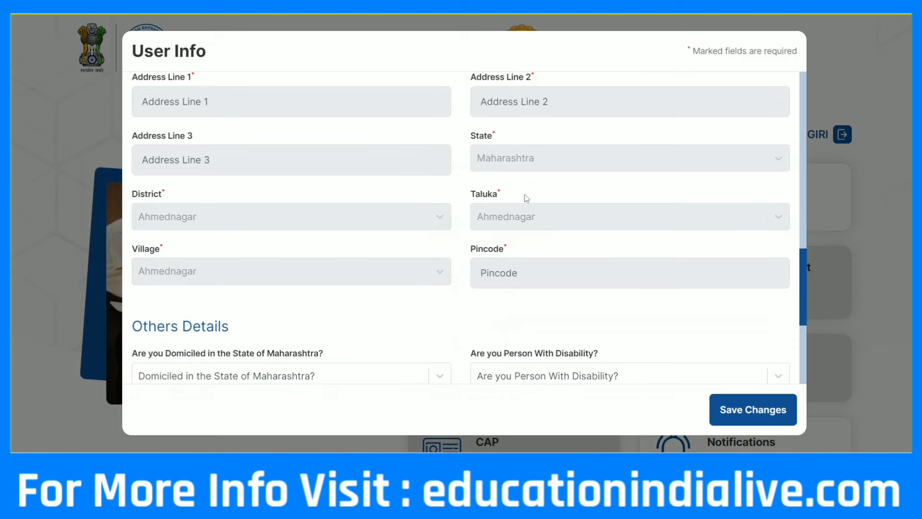
scroll(524, 194, "up", 1)
left_click(648, 106)
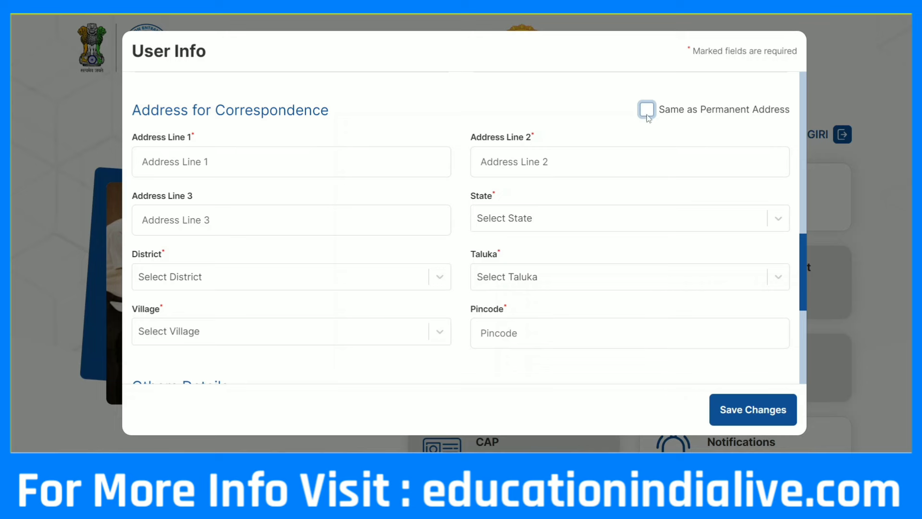
left_click(647, 110)
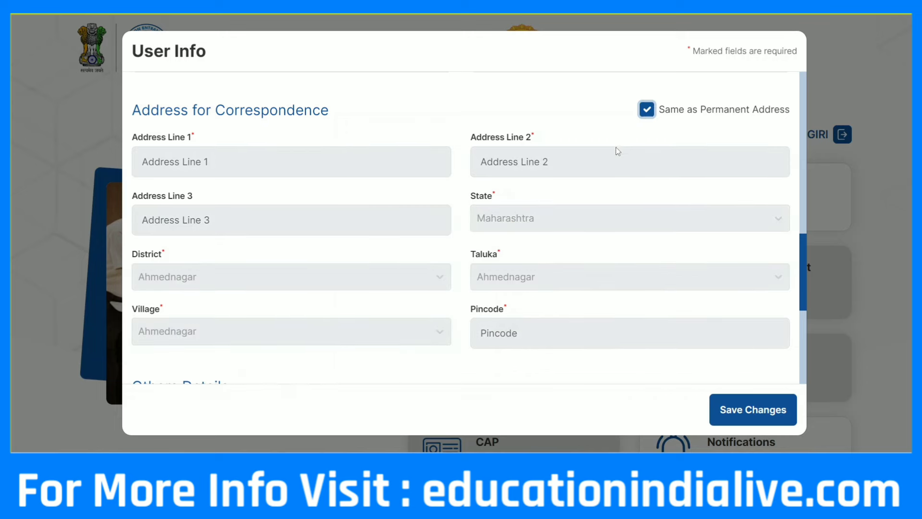
Answer Yes to being domiciled in the State of Maharashtra in the other details
scroll(444, 239, "down", 5)
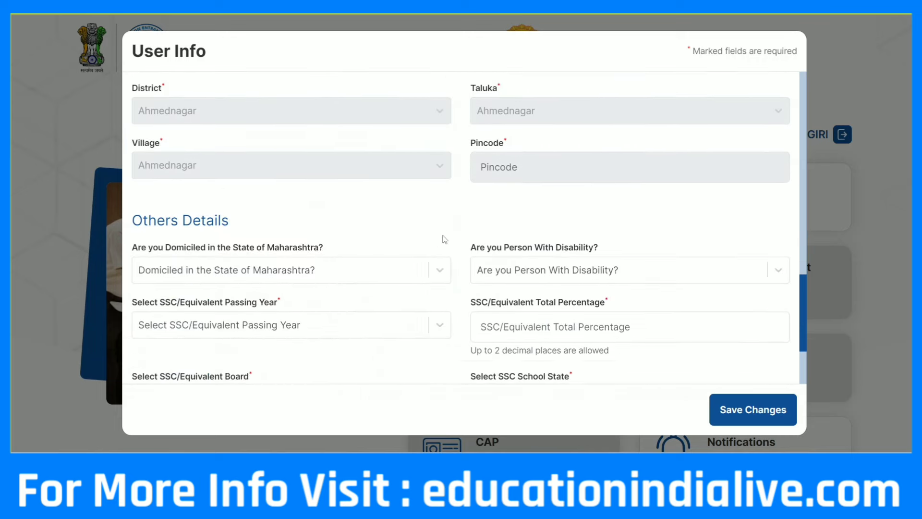
scroll(375, 236, "down", 1)
key("Tab")
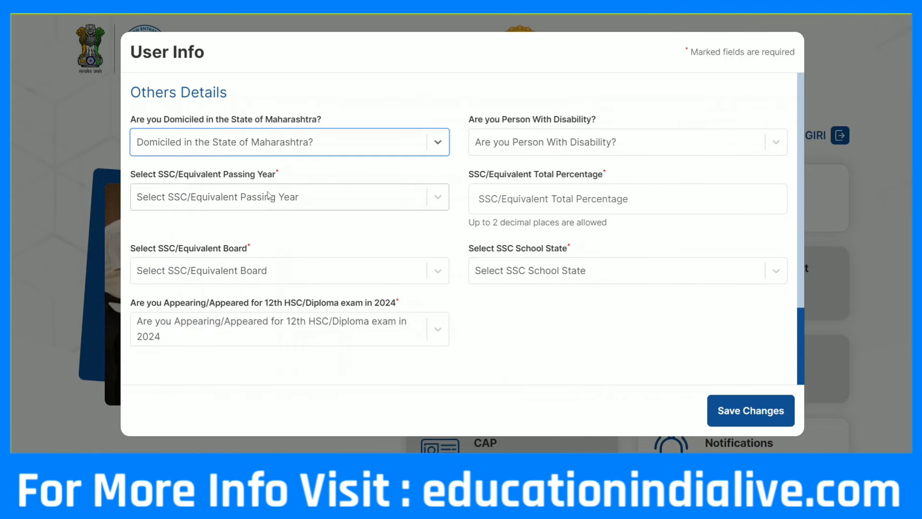
left_click(276, 153)
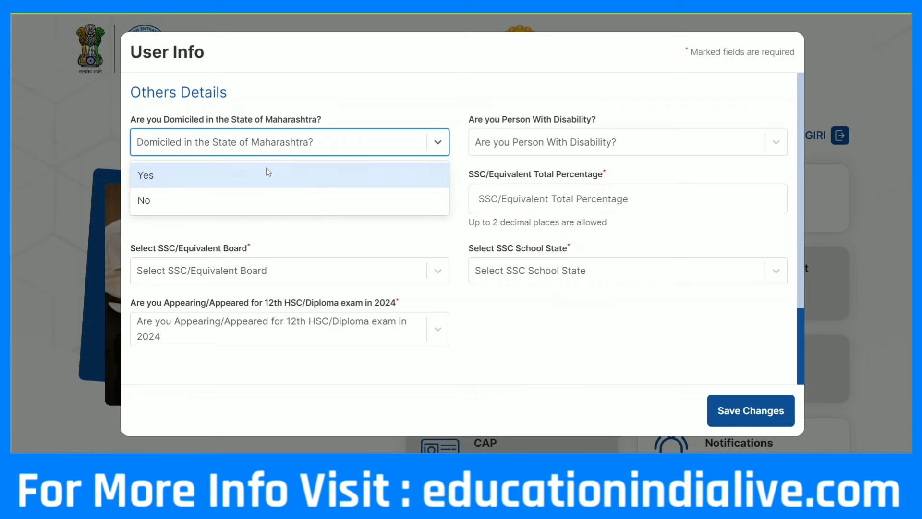
left_click(257, 175)
left_click(282, 149)
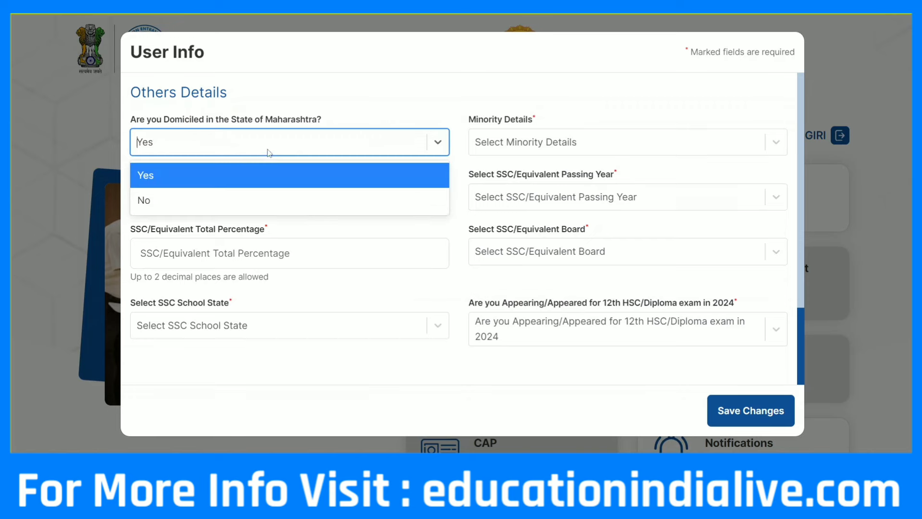
left_click(250, 200)
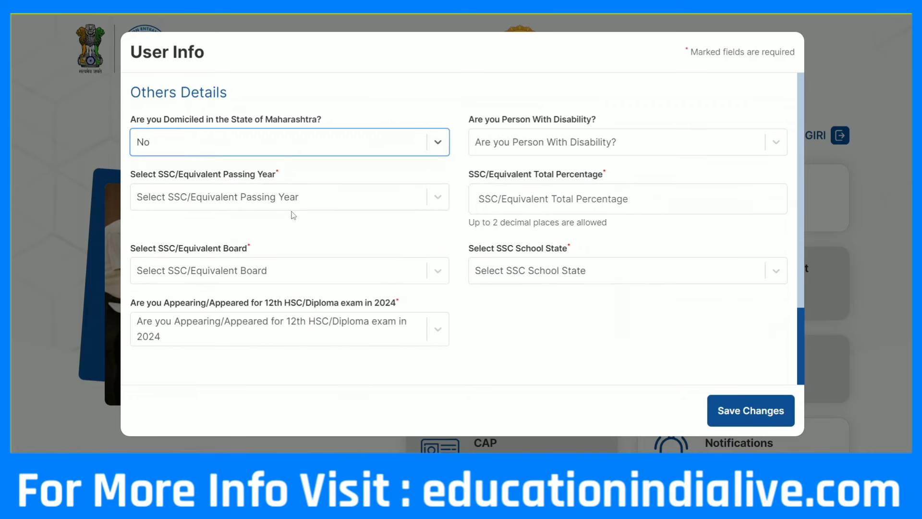
left_click(290, 151)
left_click(259, 185)
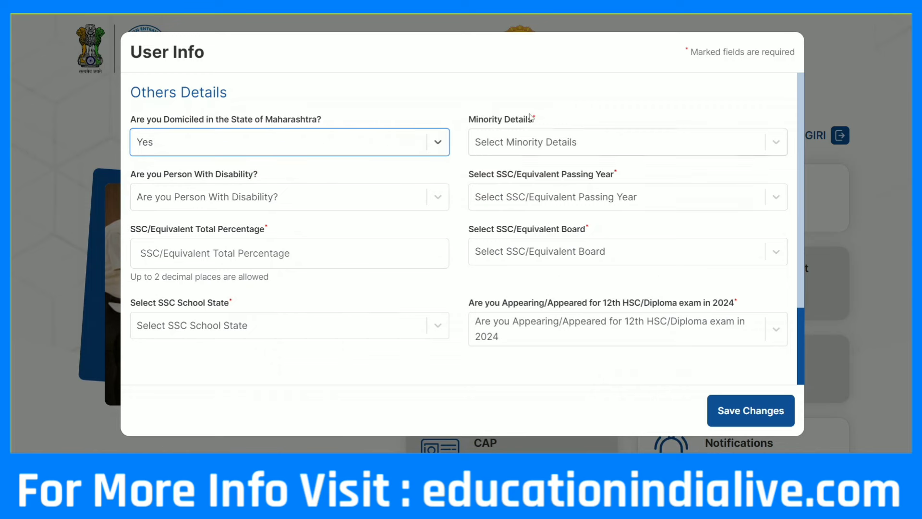
Answer No to both the minority details and the person with disability question
left_click(514, 152)
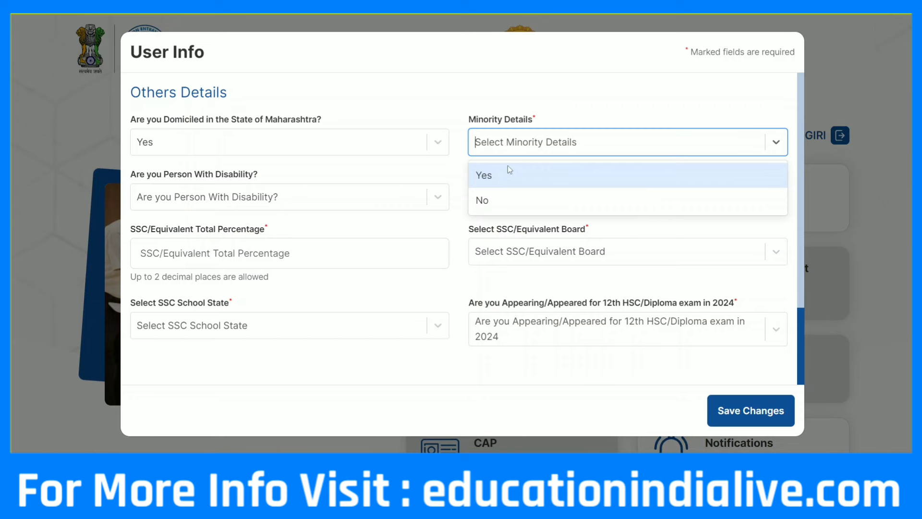
left_click(493, 210)
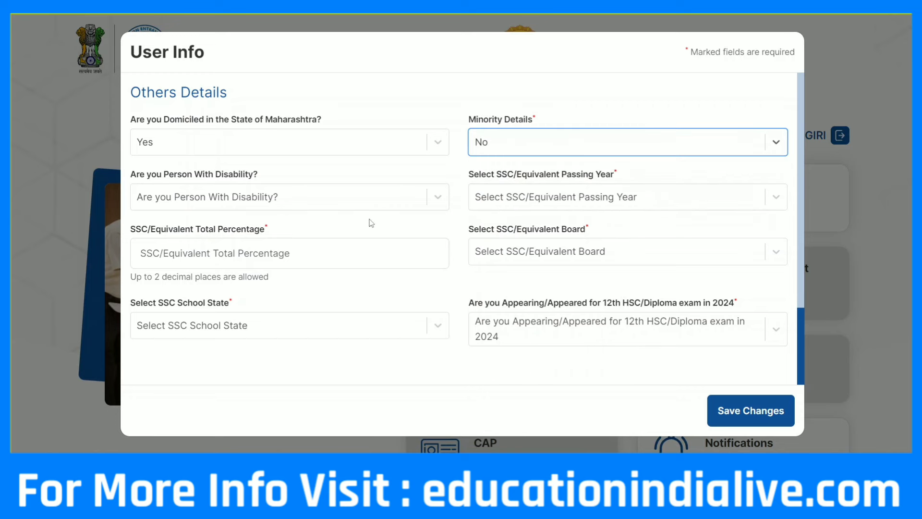
left_click(326, 205)
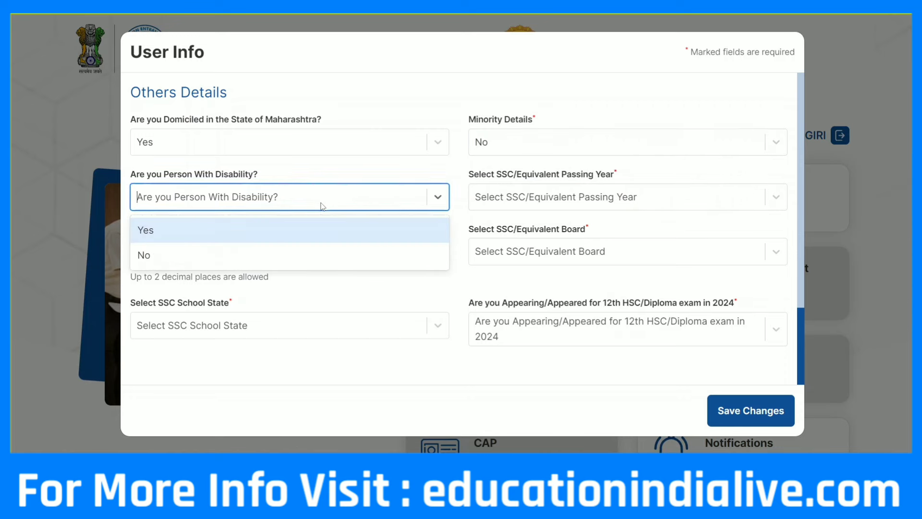
left_click(197, 263)
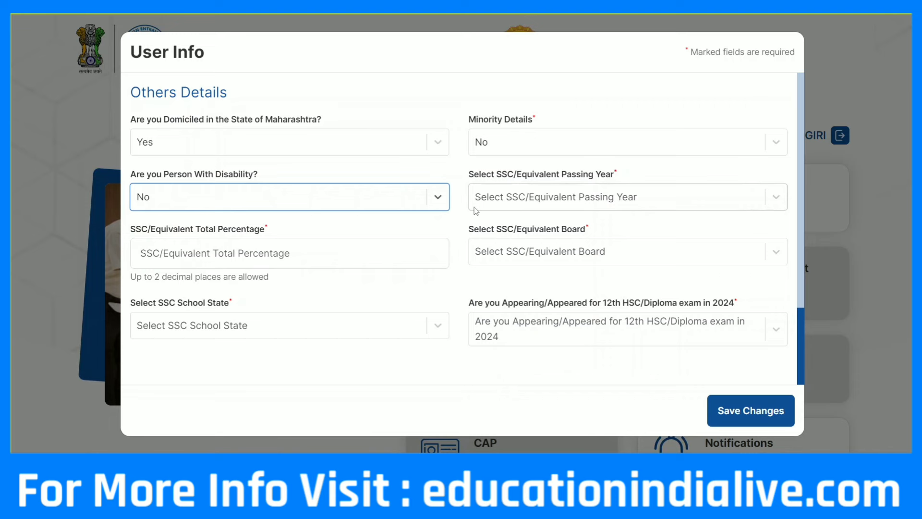
Set the SSC/Equivalent passing year to 2019
left_click(564, 203)
left_click(551, 192)
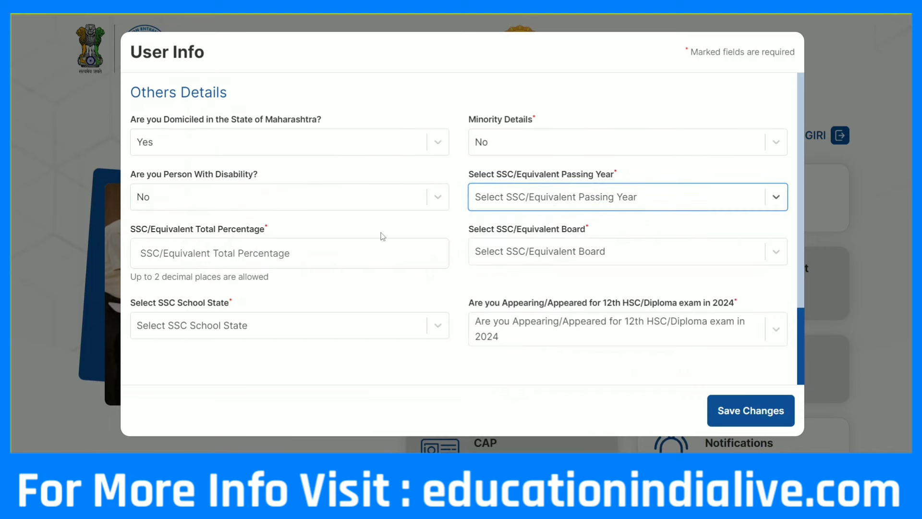
scroll(317, 224, "up", 2)
scroll(317, 224, "down", 1)
left_click(262, 258)
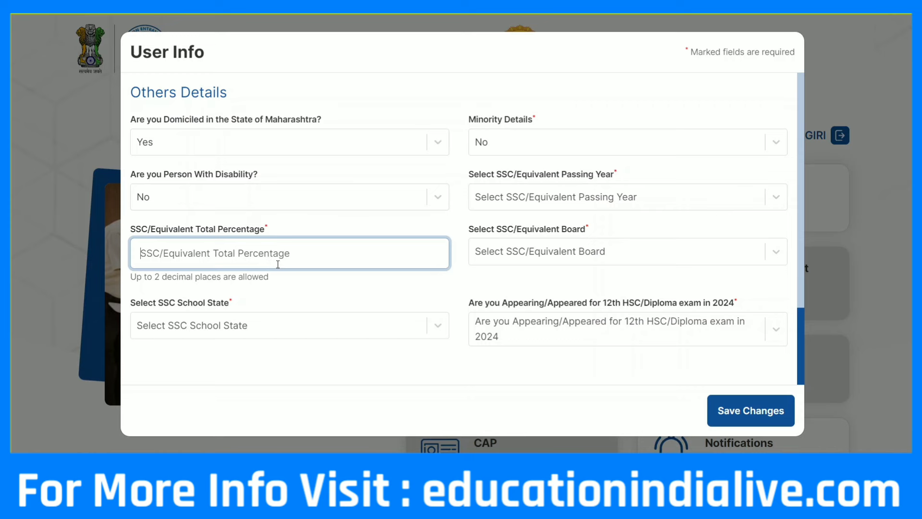
left_click(491, 204)
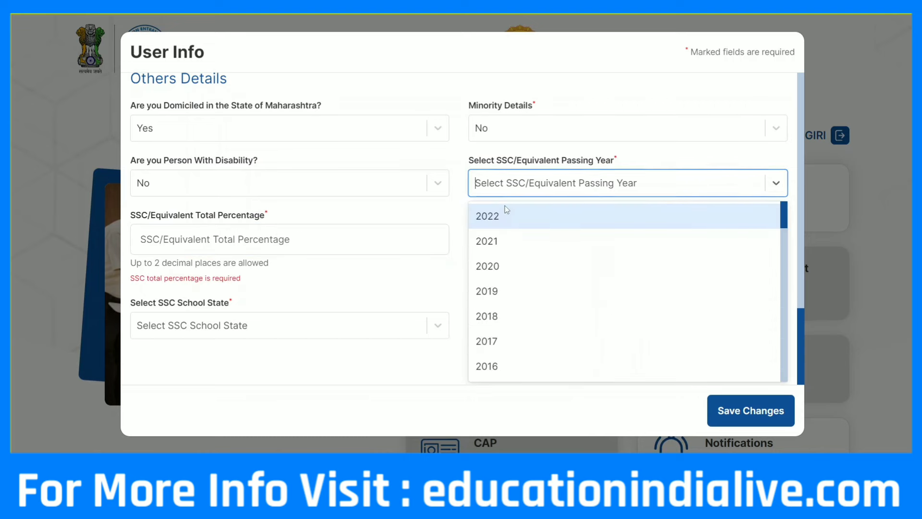
left_click(499, 287)
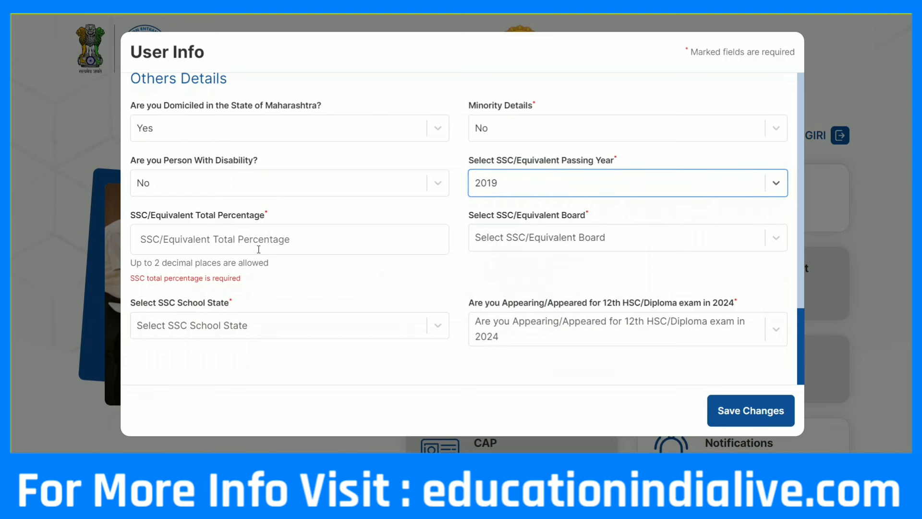
Enter 85.50 as the SSC total percentage and choose Central Board of Secondary Education, Delhi as the SSC board
left_click(290, 246)
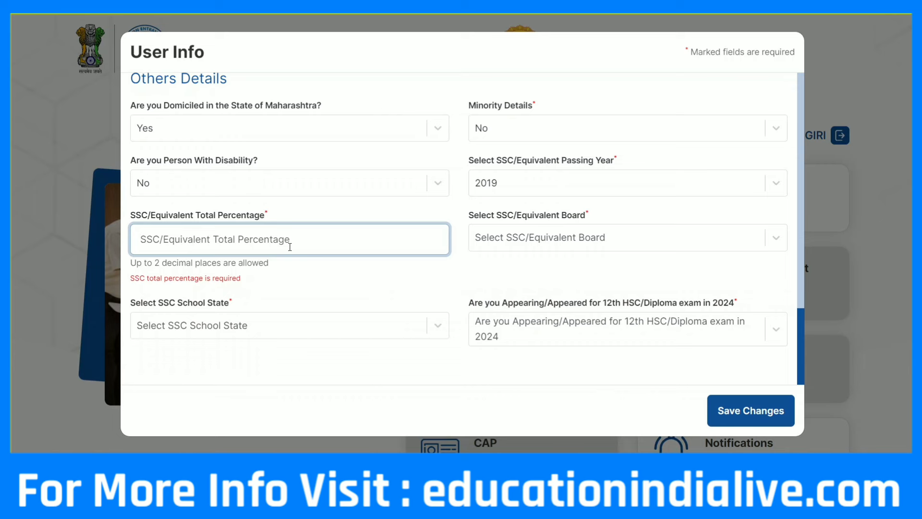
type("85.5")
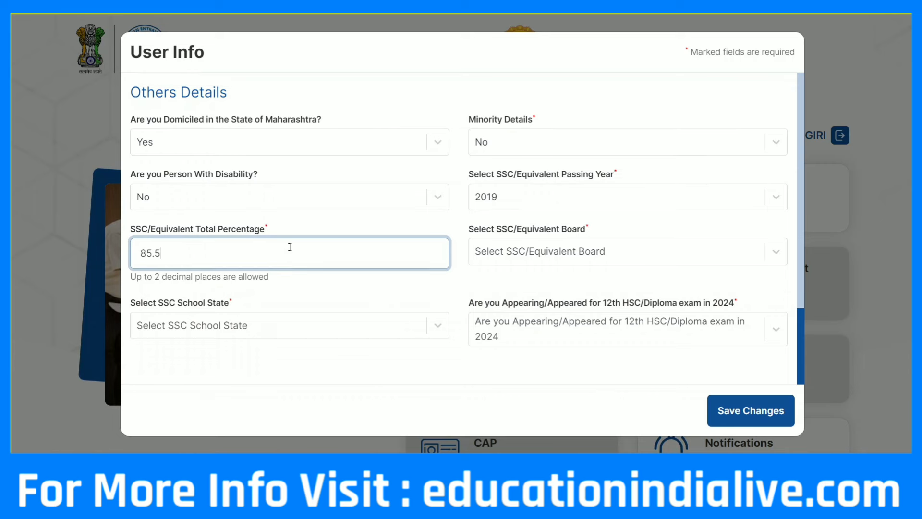
type("0")
left_click(554, 254)
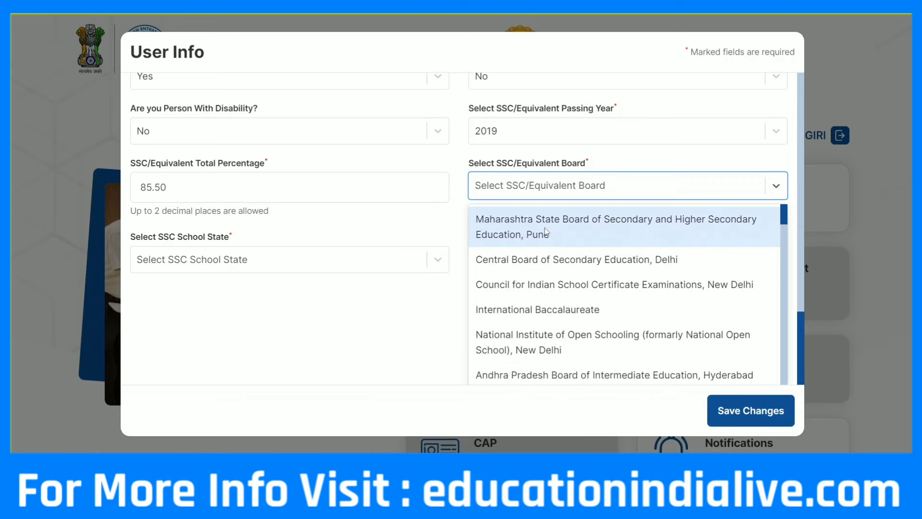
left_click(544, 260)
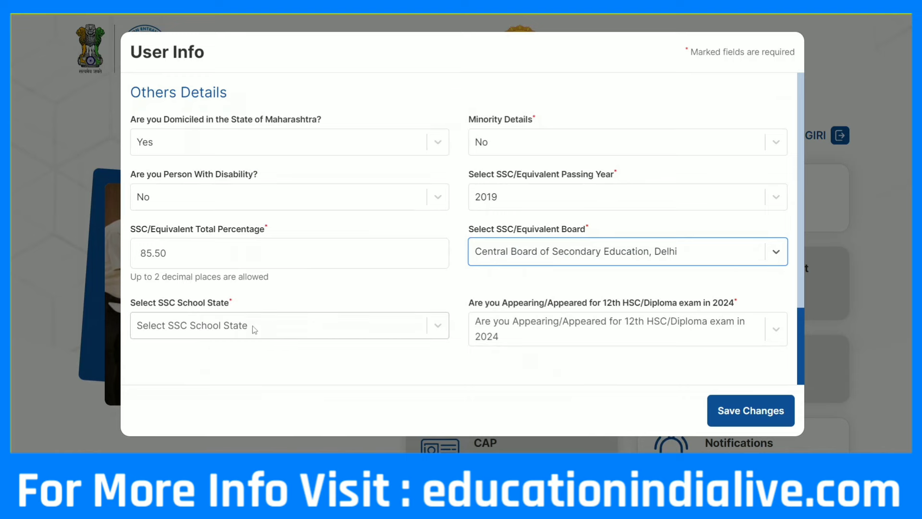
Set the SSC school state to Maharashtra and answer No to appearing for the 12th HSC/Diploma exam in 2024
left_click(267, 327)
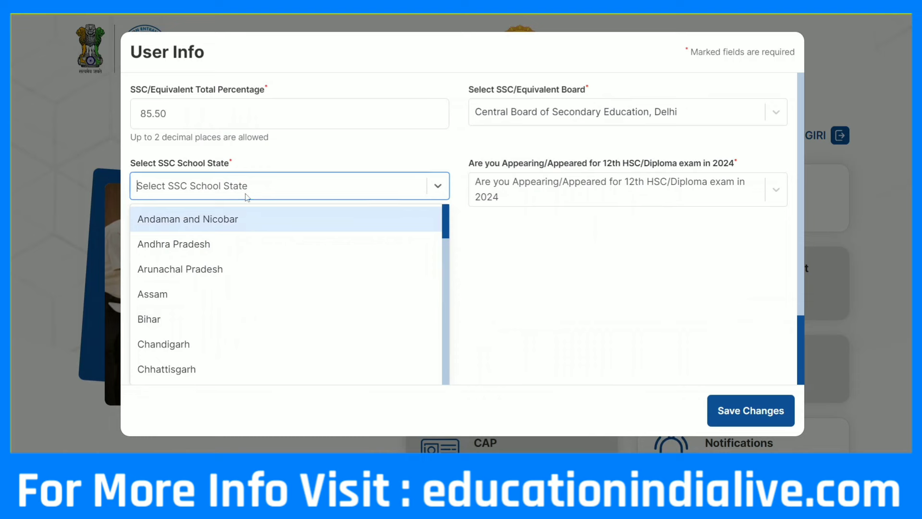
type("maha")
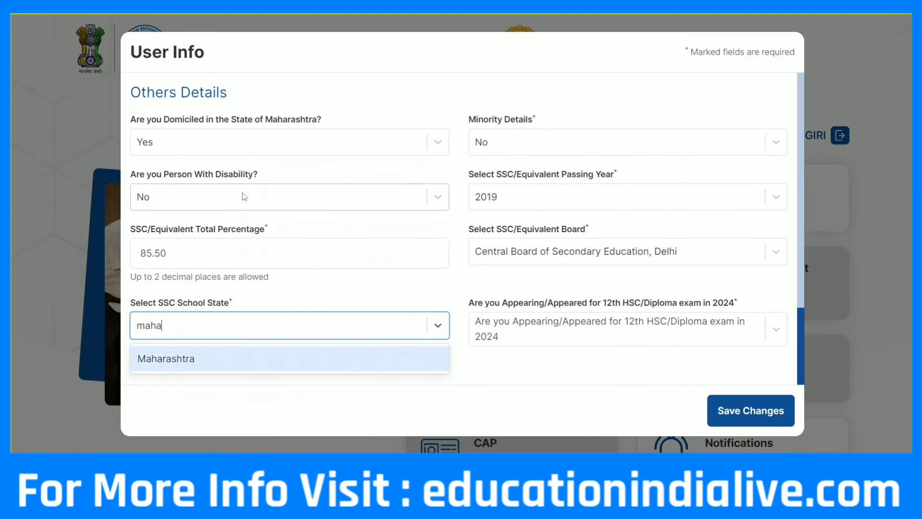
key("Return")
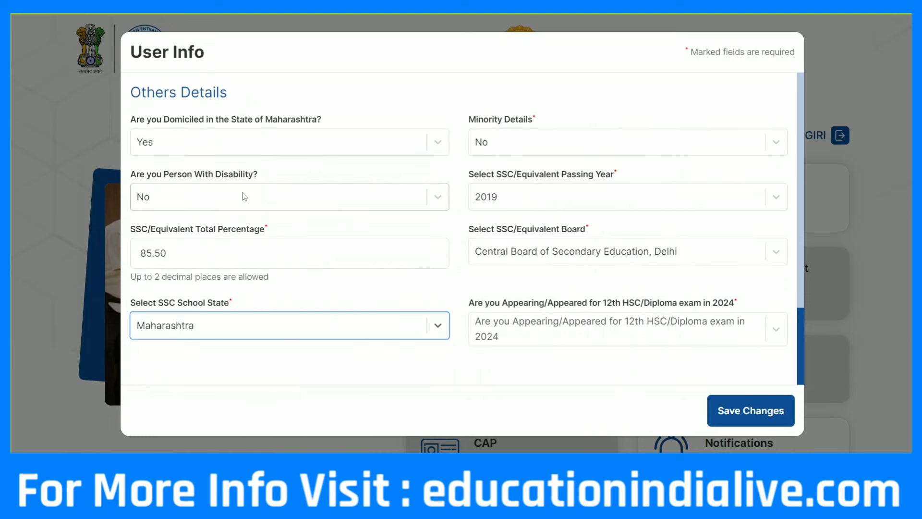
scroll(422, 294, "up", 1)
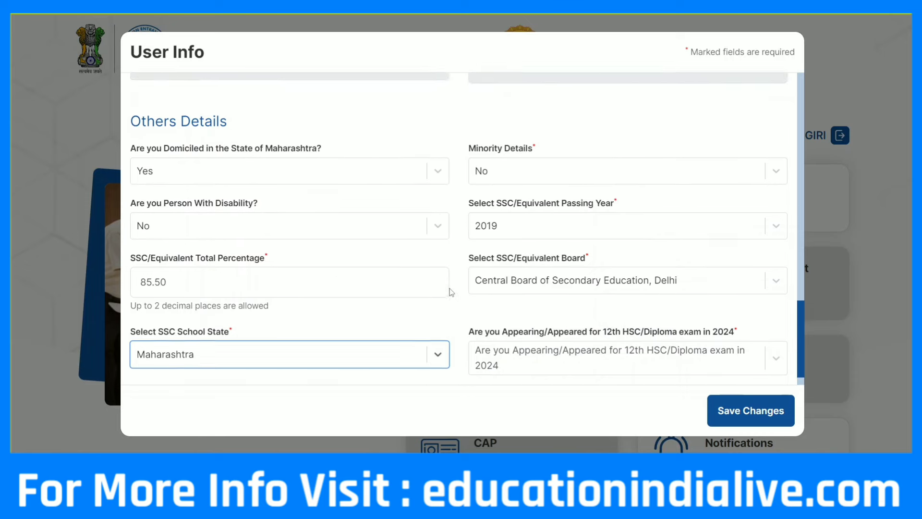
scroll(448, 290, "down", 1)
left_click(618, 330)
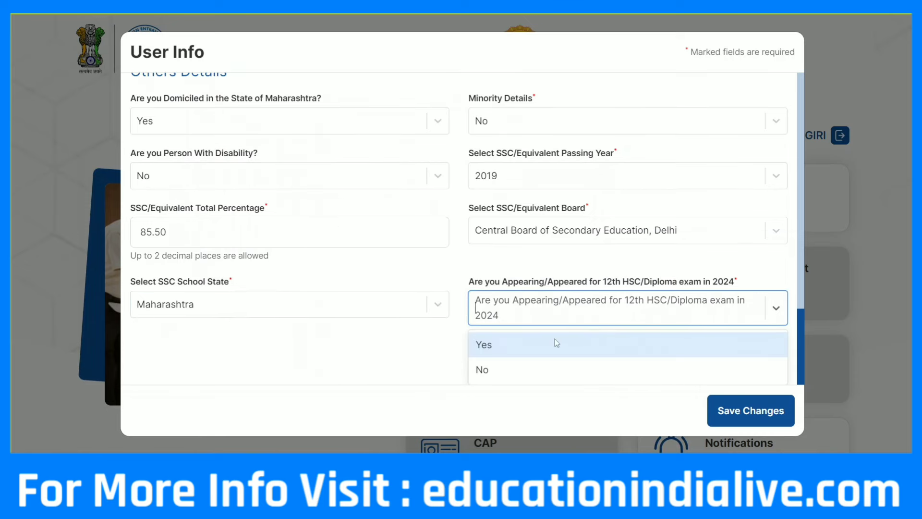
left_click(503, 370)
Set the HSC/Diploma passing year to 2021 and the board to Maharashtra State Board of Secondary and Higher Secondary Education, Pune
scroll(364, 347, "down", 1)
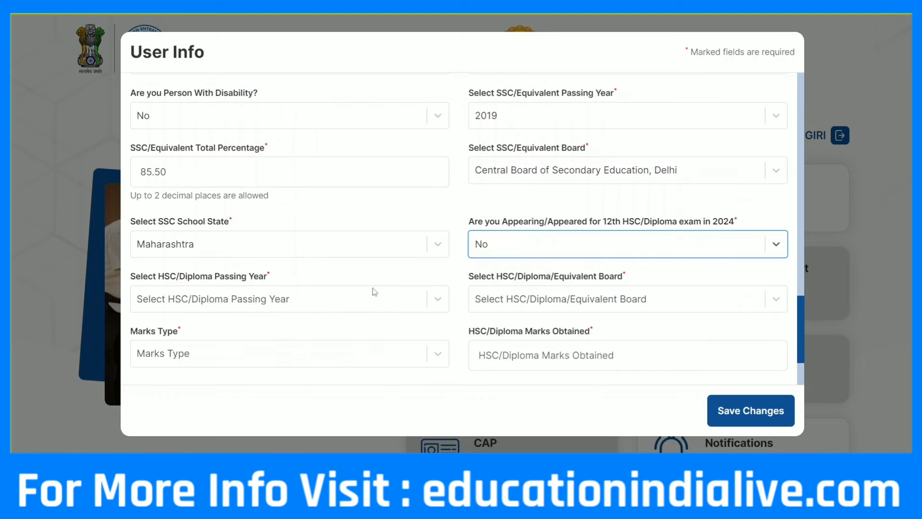
left_click(310, 304)
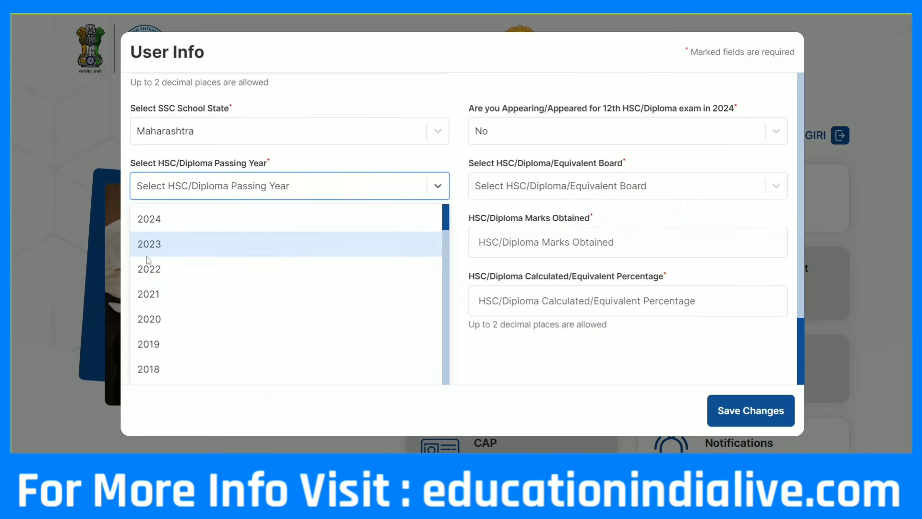
left_click(165, 294)
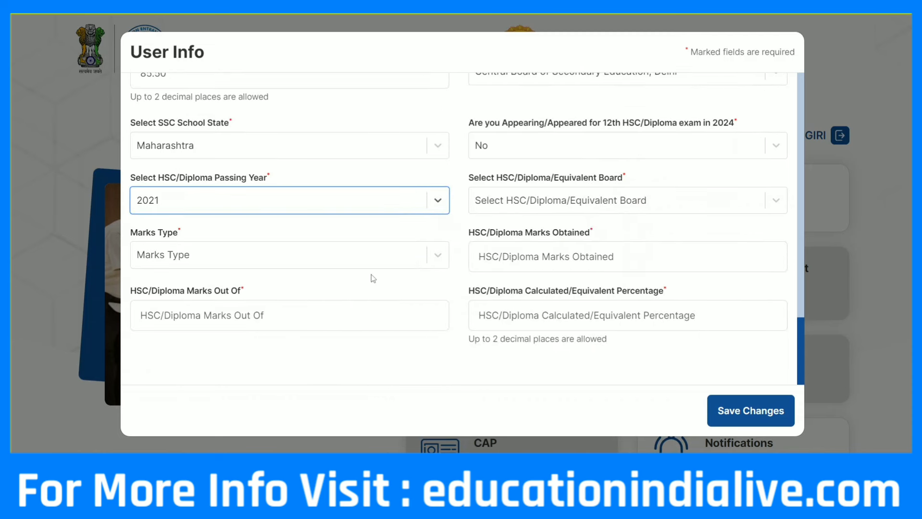
left_click(546, 207)
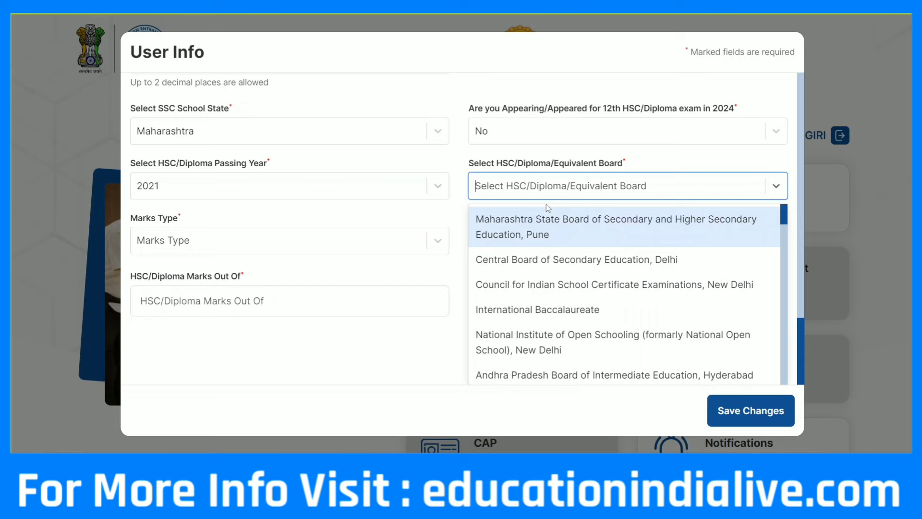
left_click(542, 238)
Enter the HSC/Diploma marks with type Percentage as 540 obtained out of 600, and save the profile changes
left_click(231, 262)
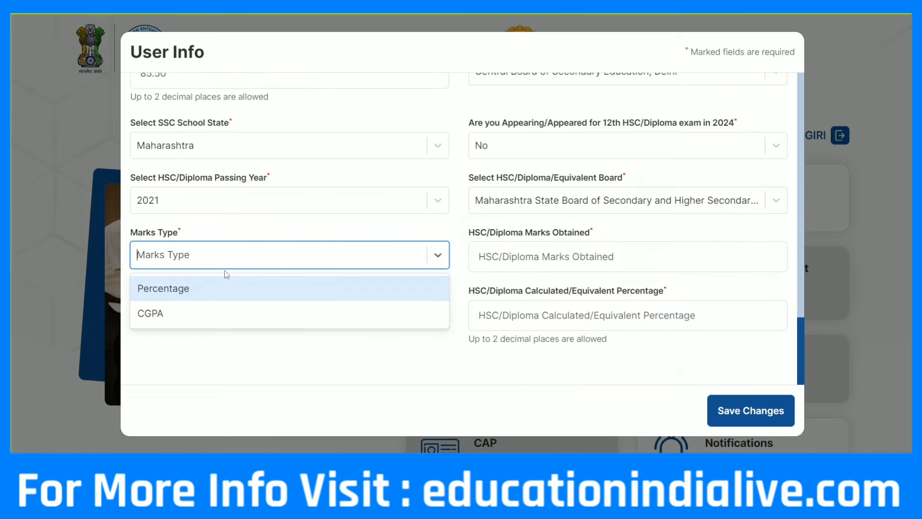
left_click(187, 292)
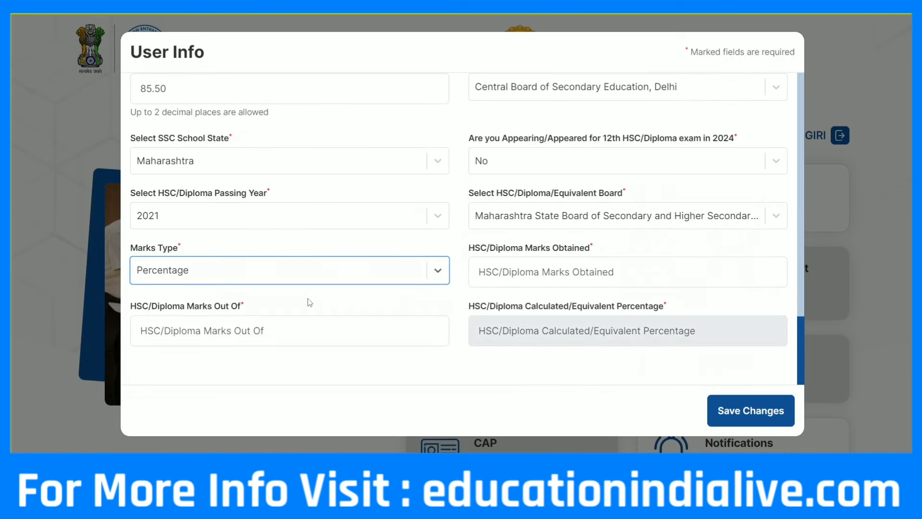
scroll(307, 303, "up", 1)
scroll(310, 302, "down", 1)
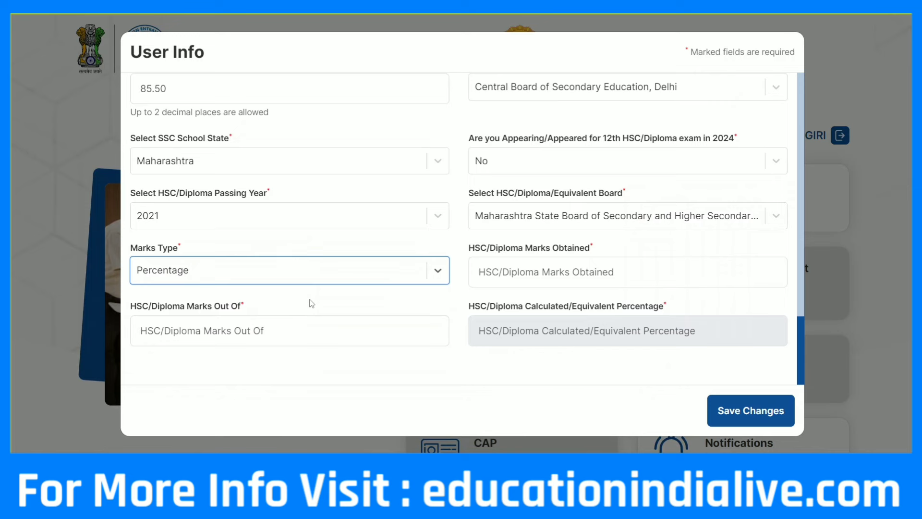
left_click(518, 273)
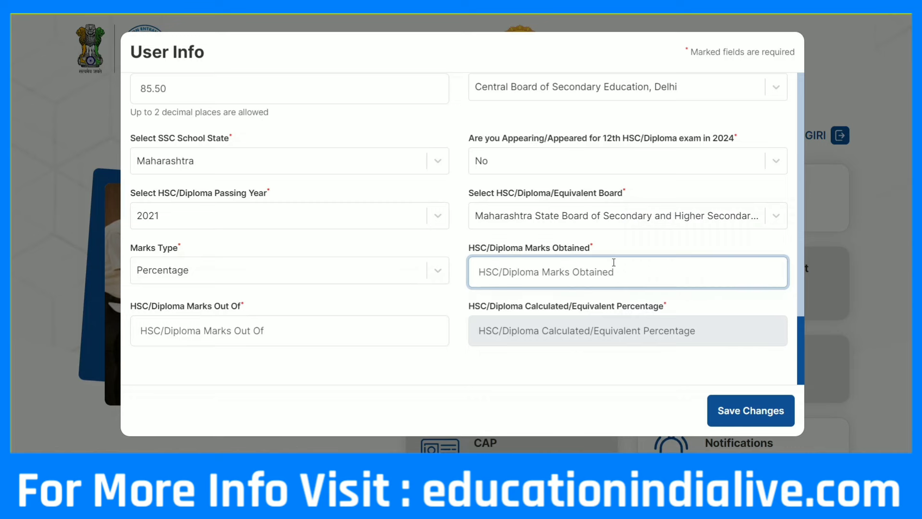
type("540")
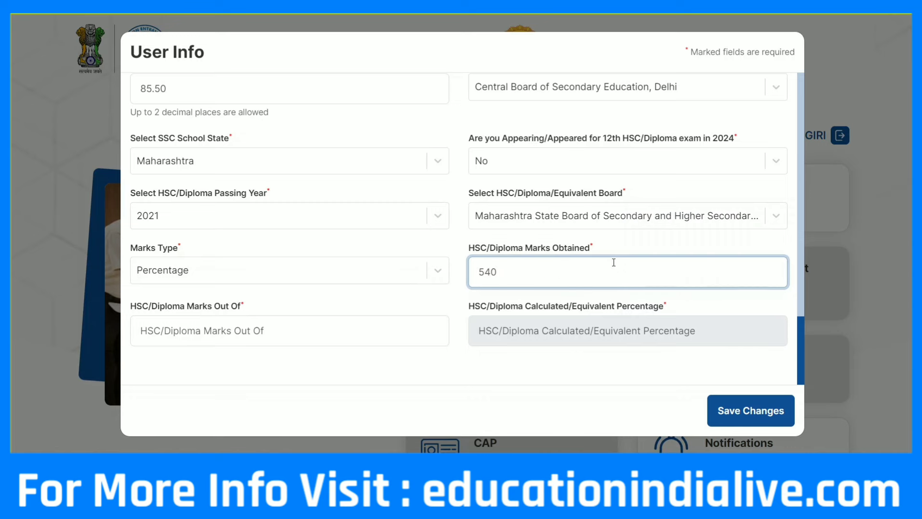
left_click(393, 295)
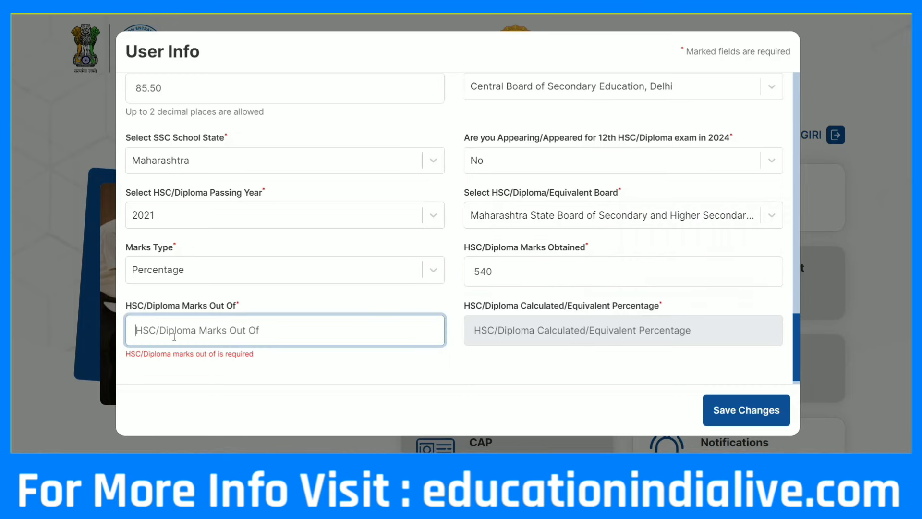
type("600")
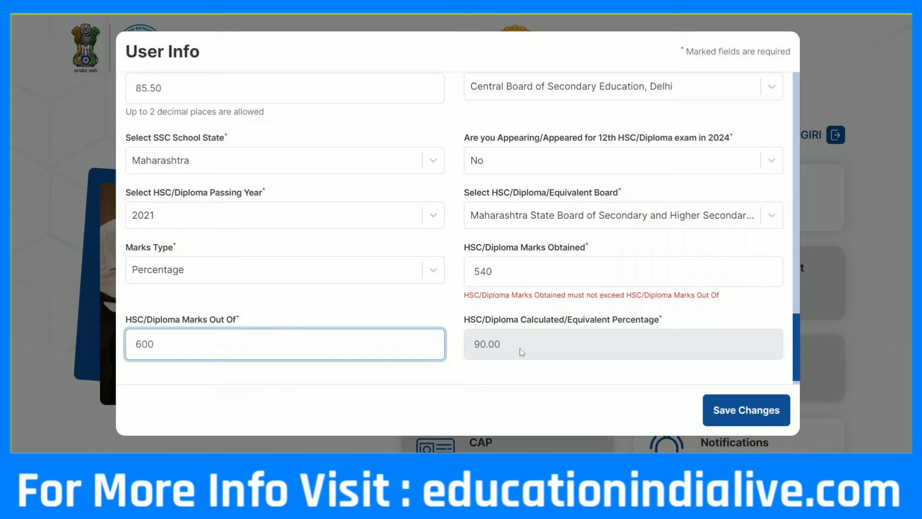
left_click(731, 412)
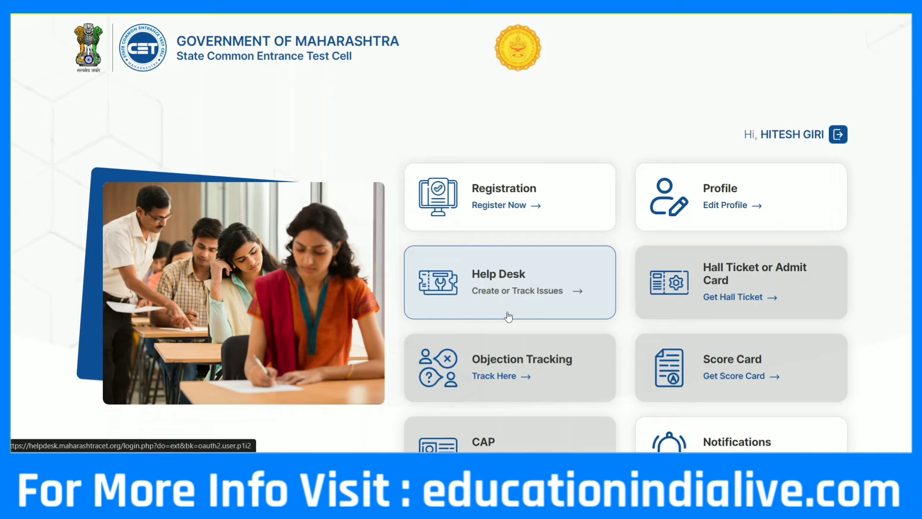
Start the MHT-CET 2024 registration under Technical Education and accept its information brochure declaration to proceed
left_click(498, 211)
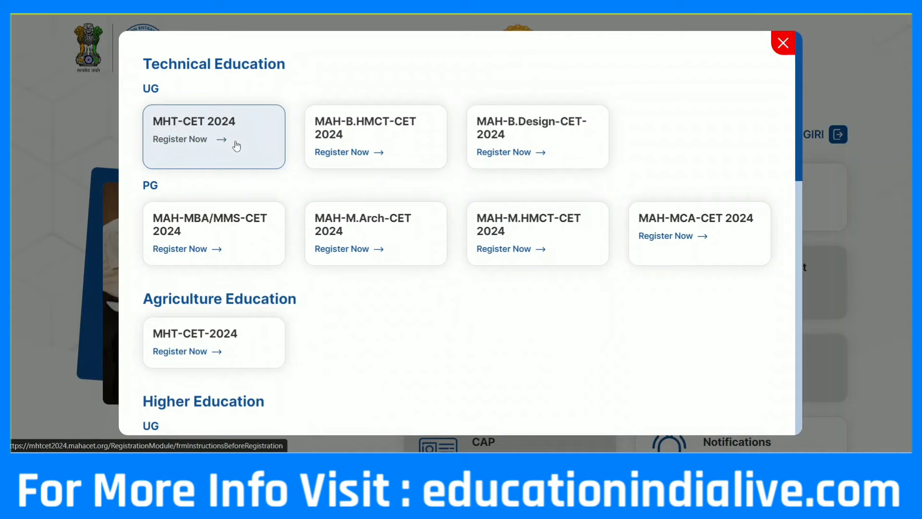
left_click(215, 144)
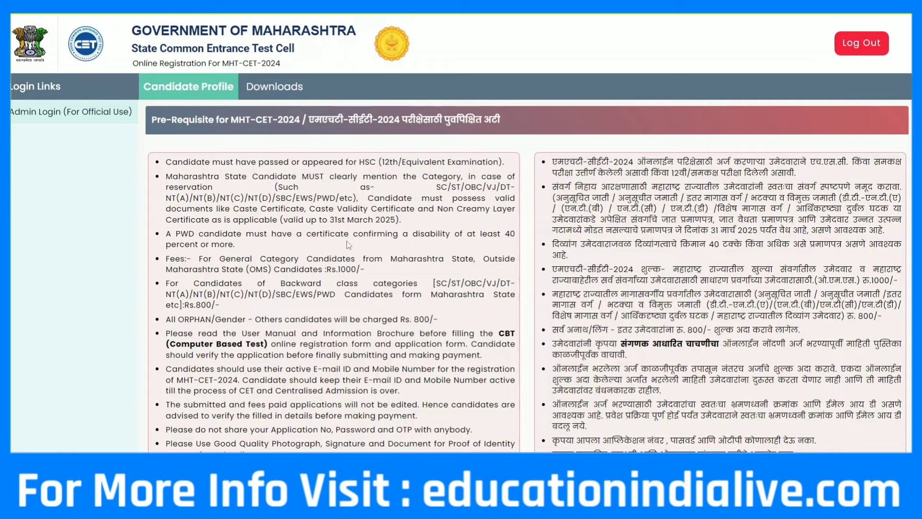
scroll(348, 244, "down", 1)
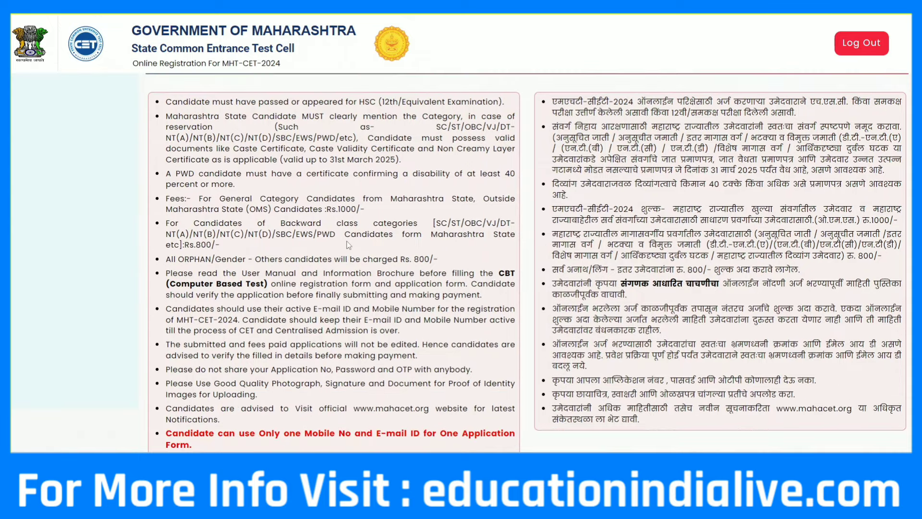
scroll(348, 245, "down", 3)
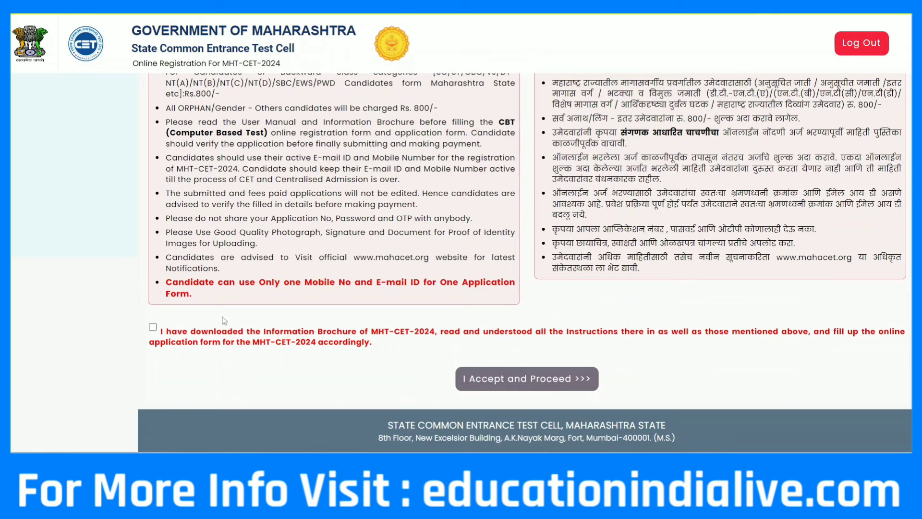
left_click(153, 327)
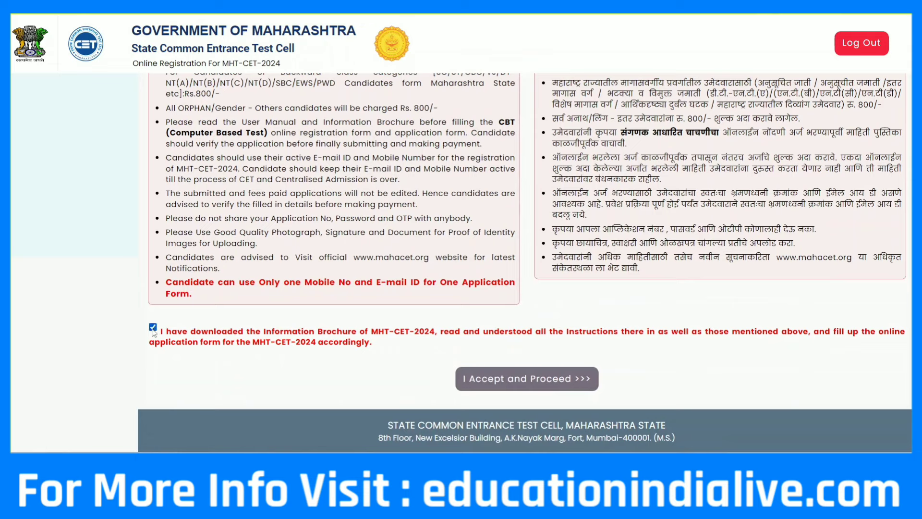
left_click(516, 379)
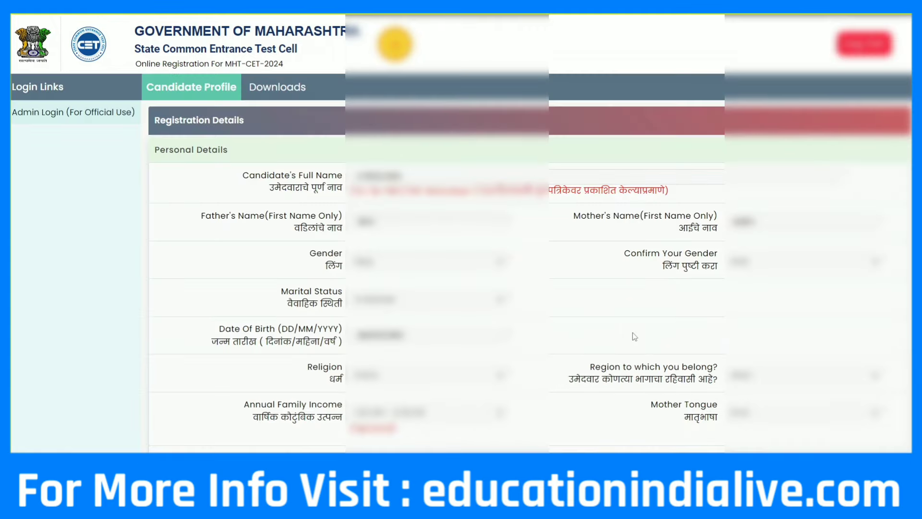
Review the personal details, permanent address and correspondence address in the MHT-CET 2024 registration details
scroll(528, 264, "down", 7)
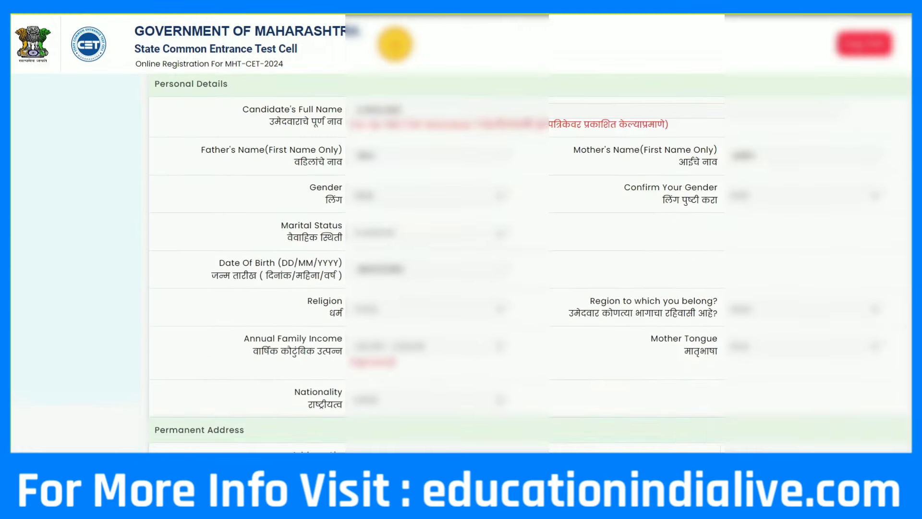
scroll(461, 240, "down", 3)
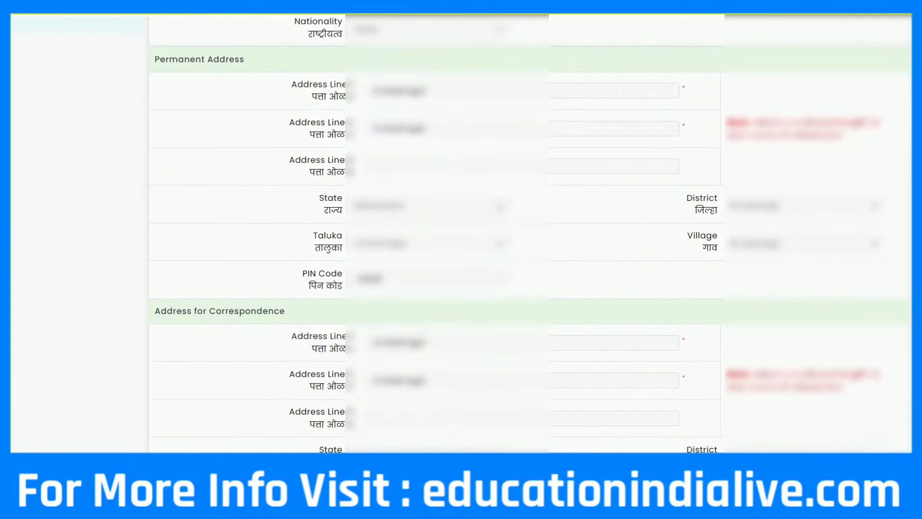
scroll(461, 240, "down", 5)
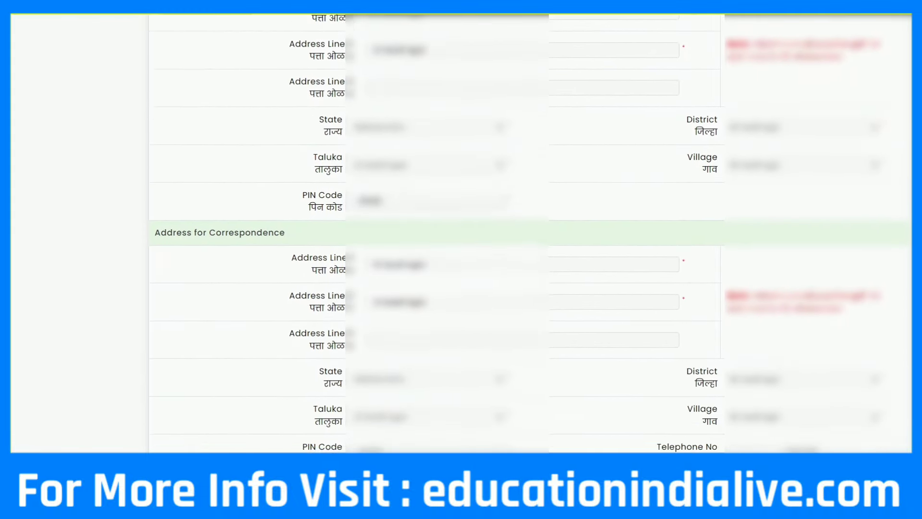